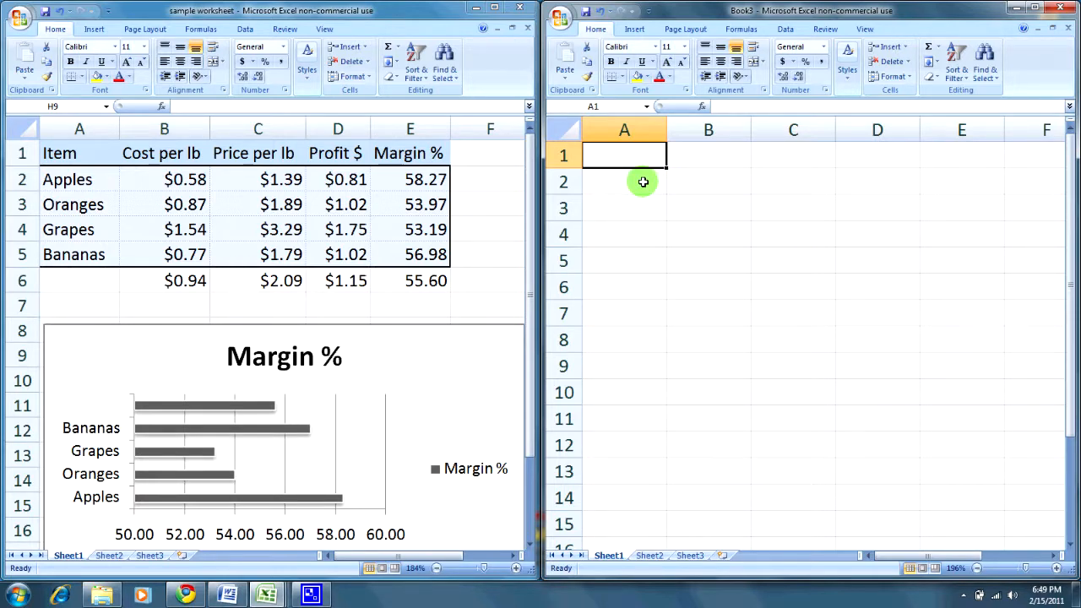
double_click(346, 179)
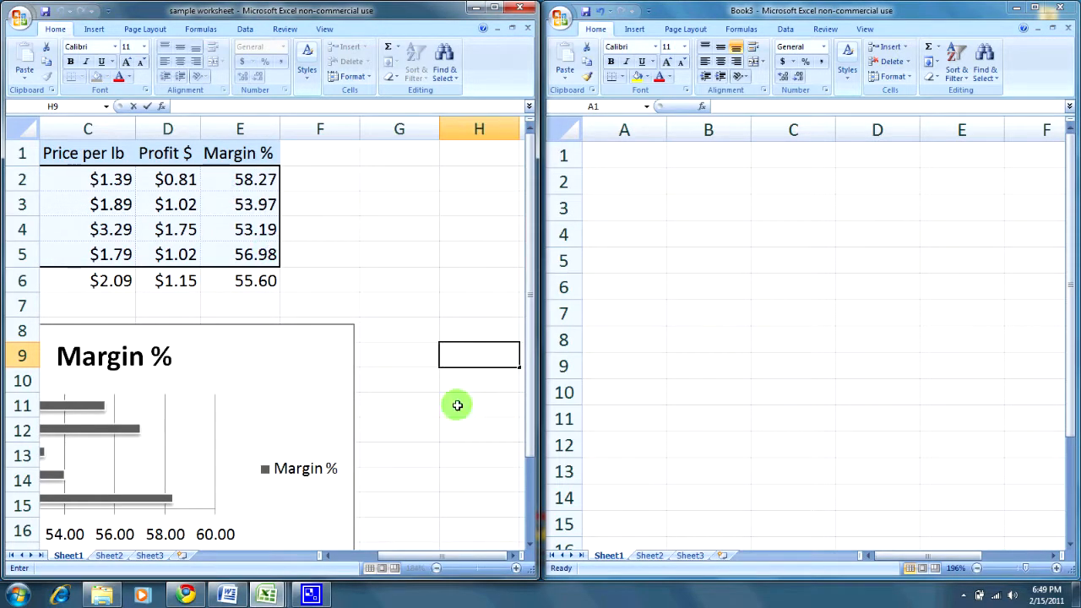
drag(428, 560, 384, 560)
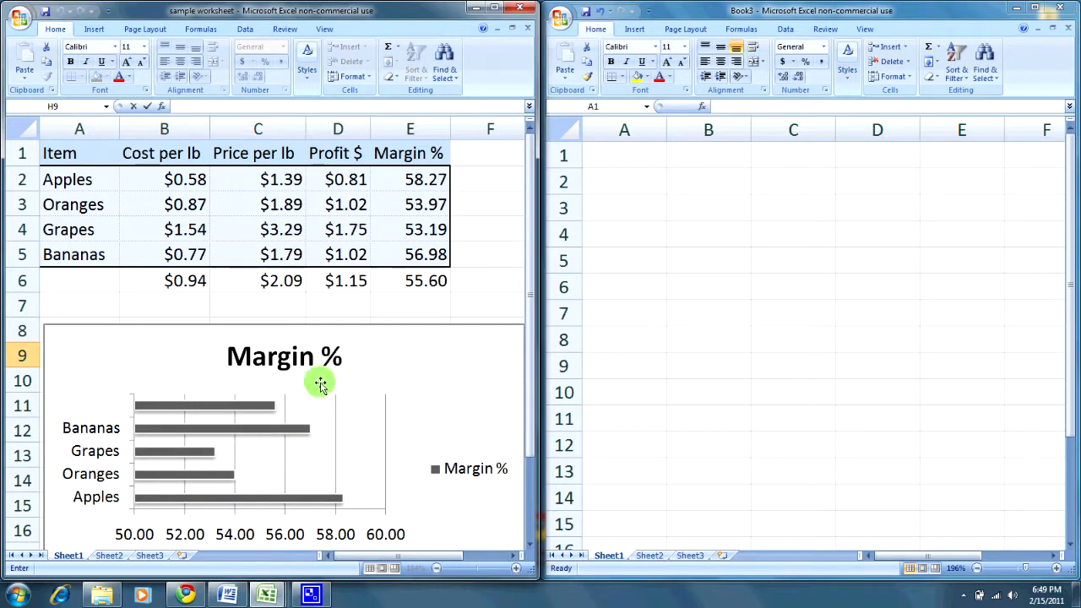
Step: Enter the headers Item, Cost, Retail Price, Profit $ and Margin % in A1:E1 of the blank Book3 workbook
click(639, 156)
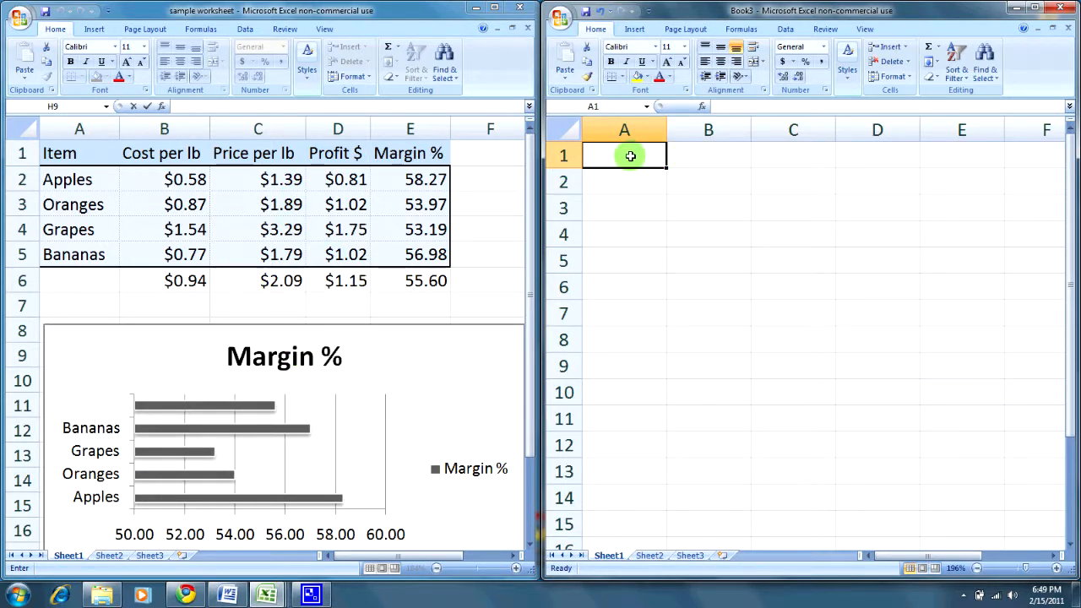
click(617, 191)
click(617, 155)
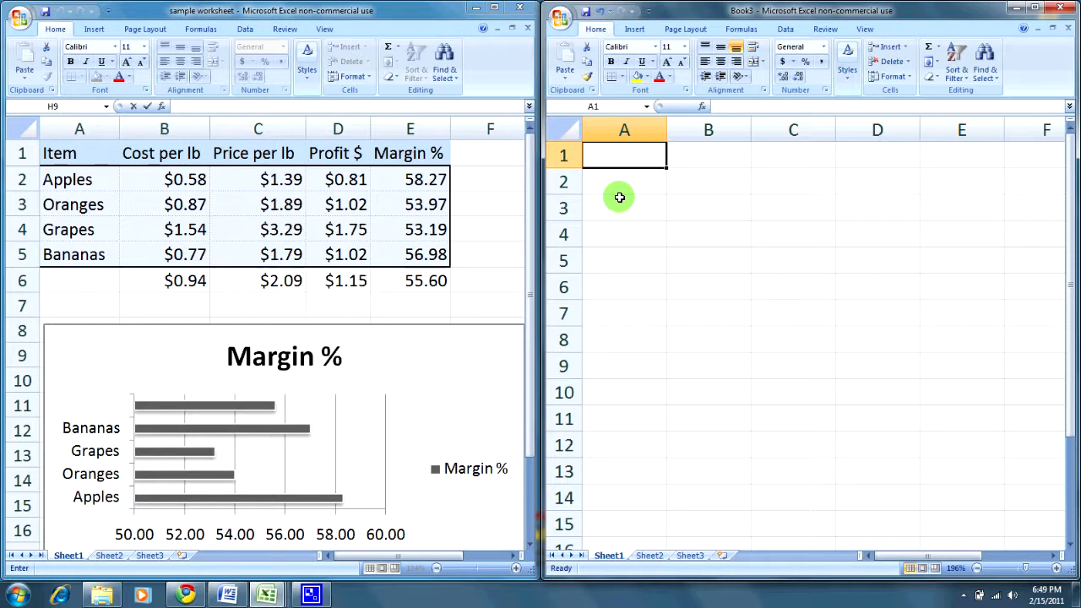
text(Item)
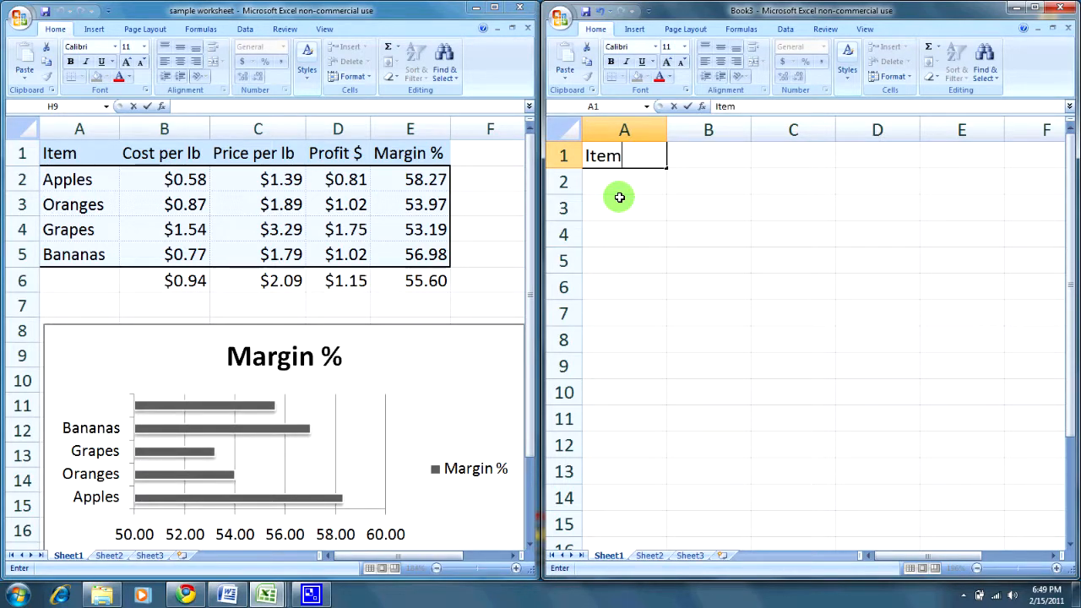
key(Tab)
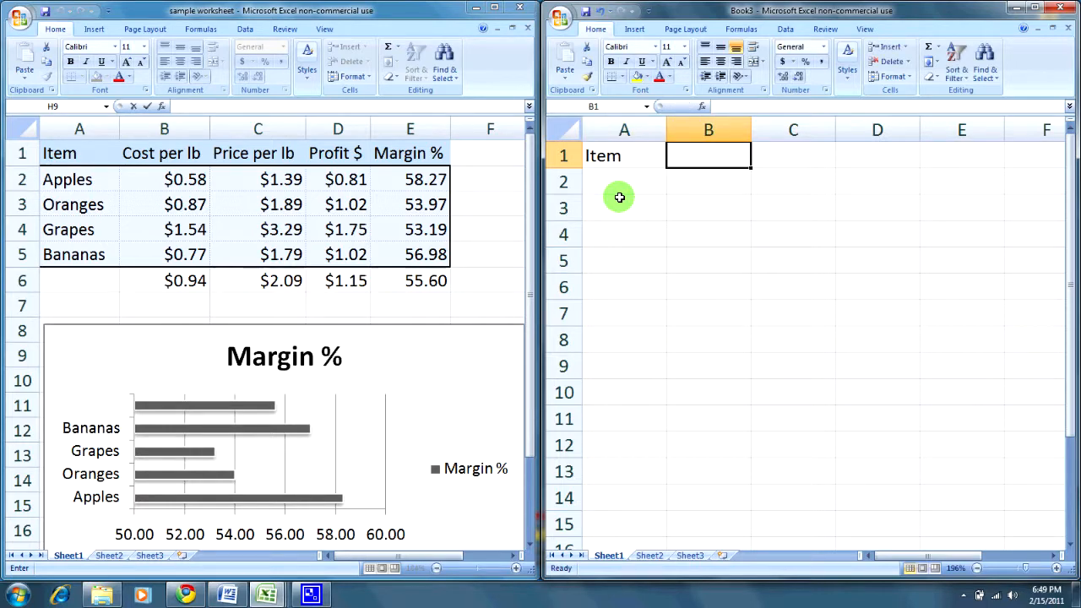
text(Cost)
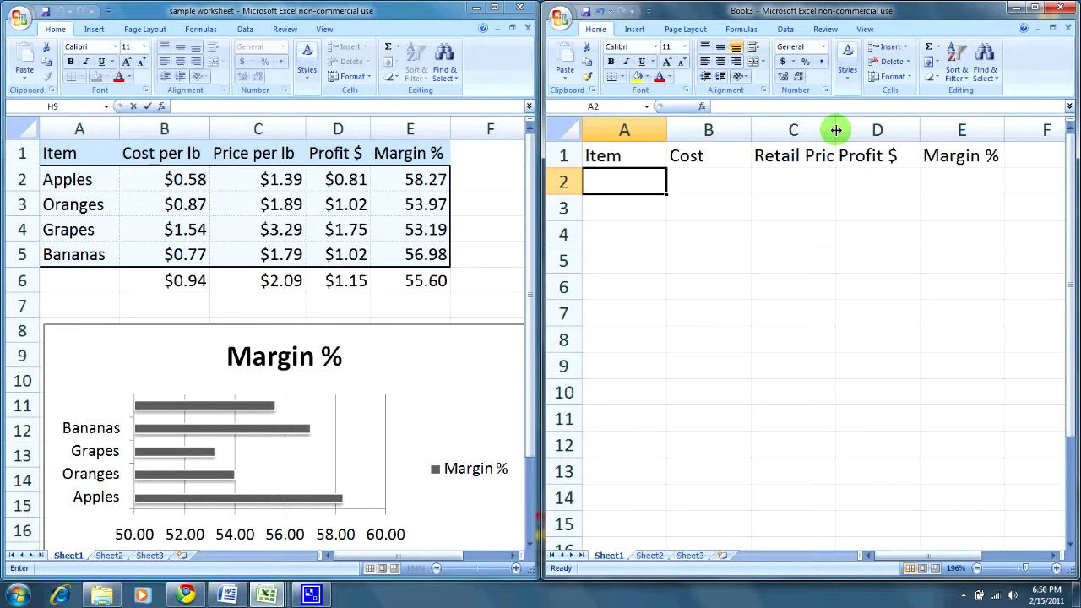
Step: Autofit the widths of columns A through D to their header text
drag(834, 131, 906, 127)
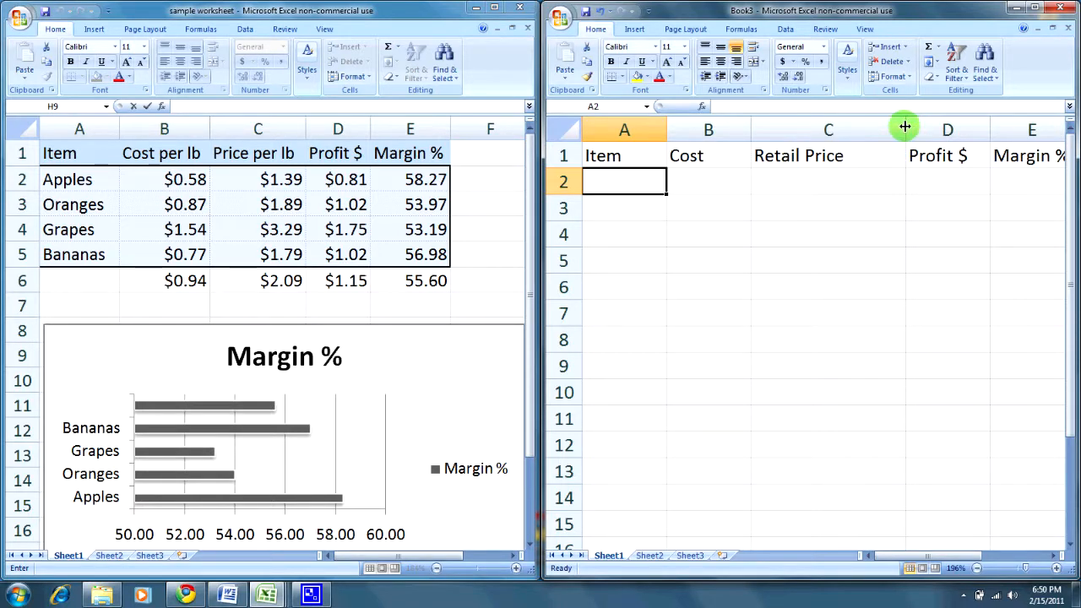
double_click(904, 127)
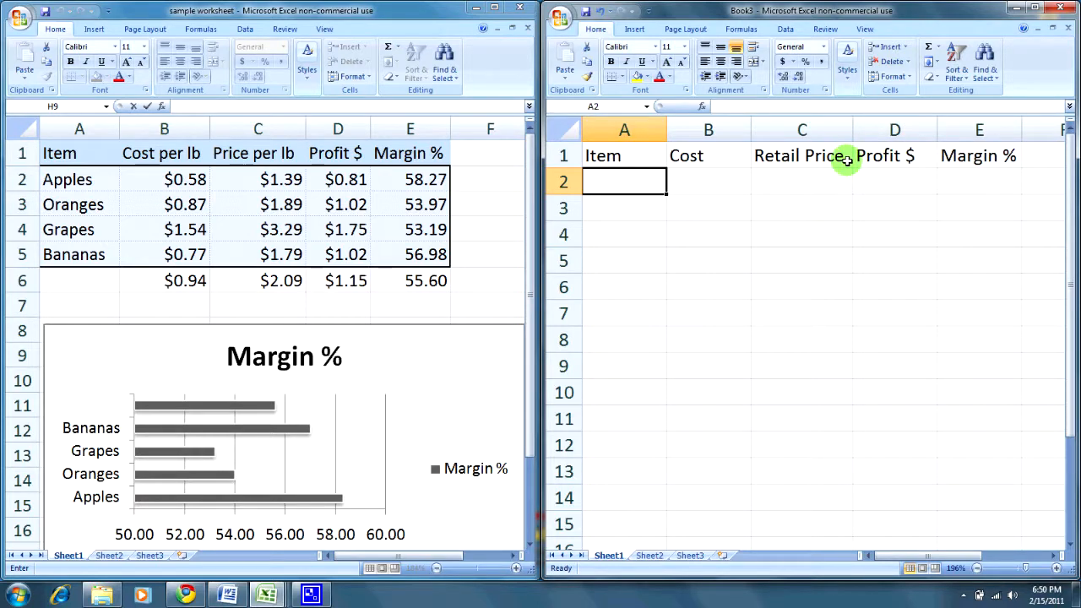
double_click(934, 130)
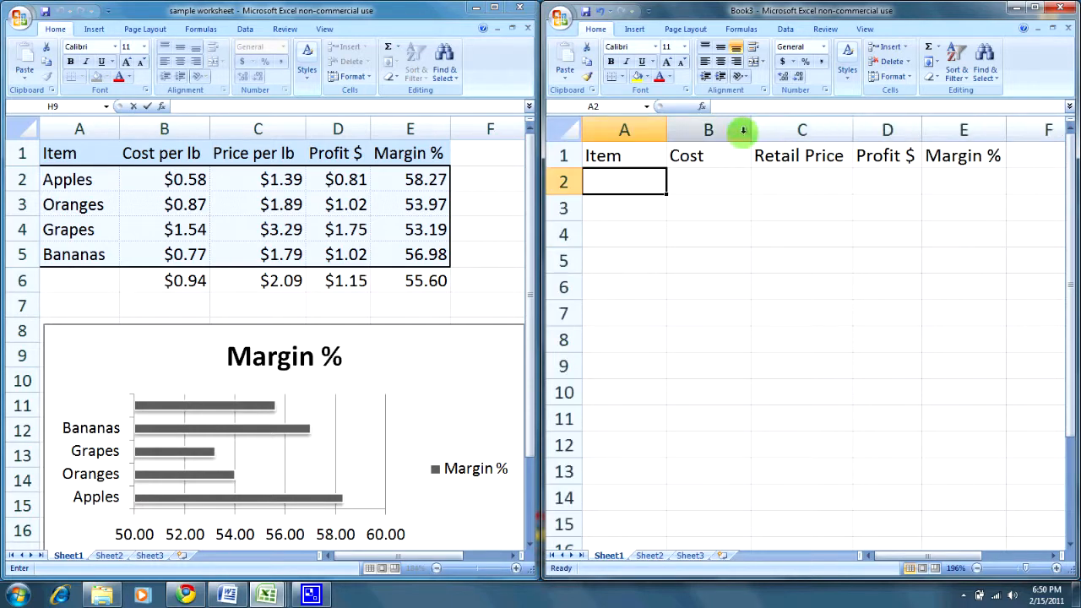
double_click(751, 130)
double_click(667, 130)
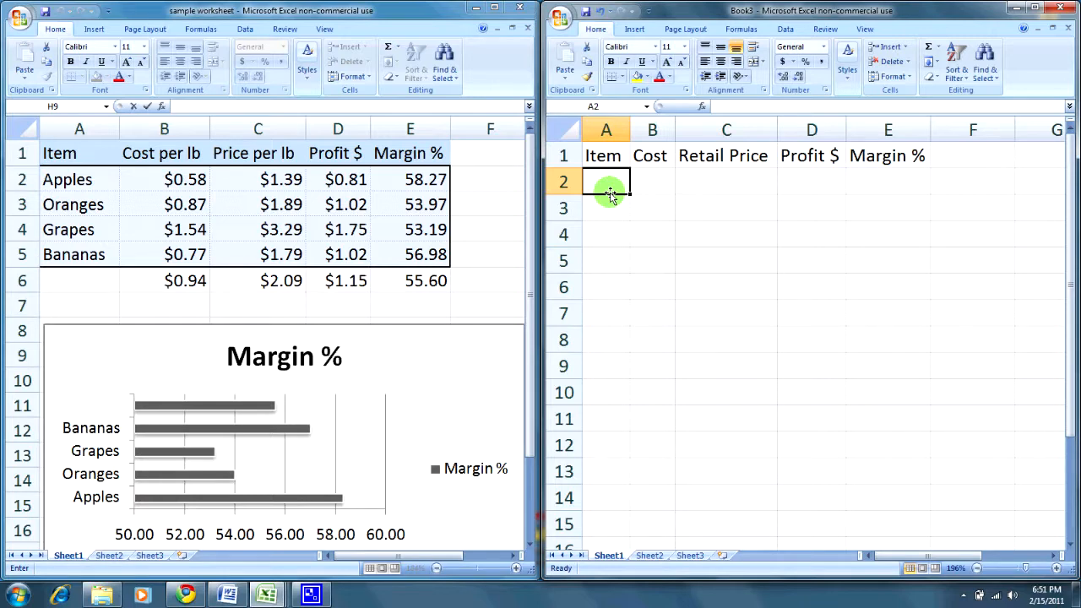
Step: List the items Mouse, Keyboard, Monitor, Laptop and Printer in A2:A6 and fill in their costs in column B
text(Mouse)
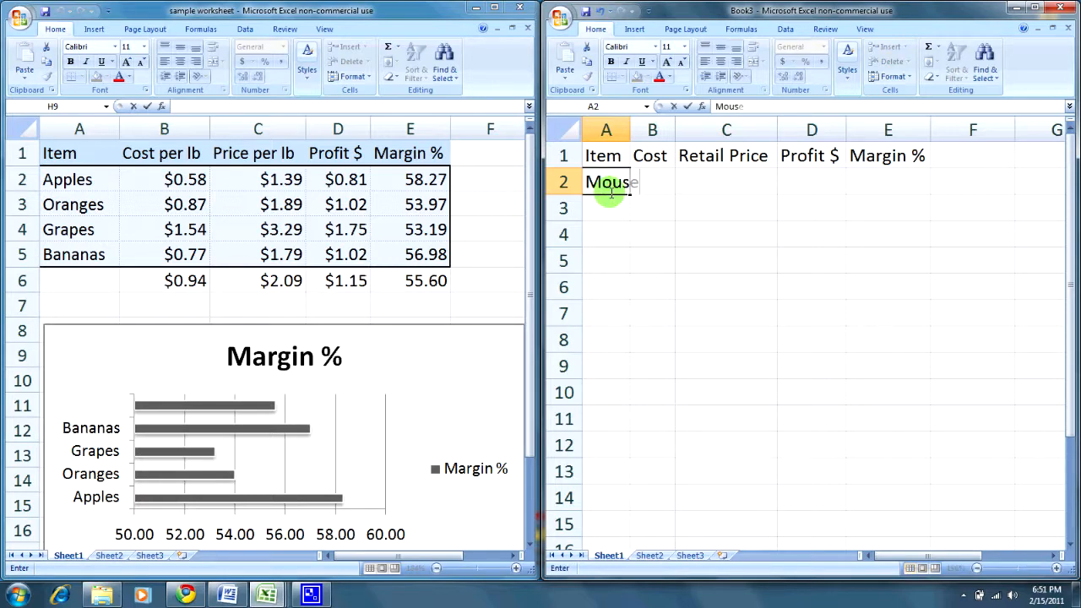
key(Return)
text(Keyboard)
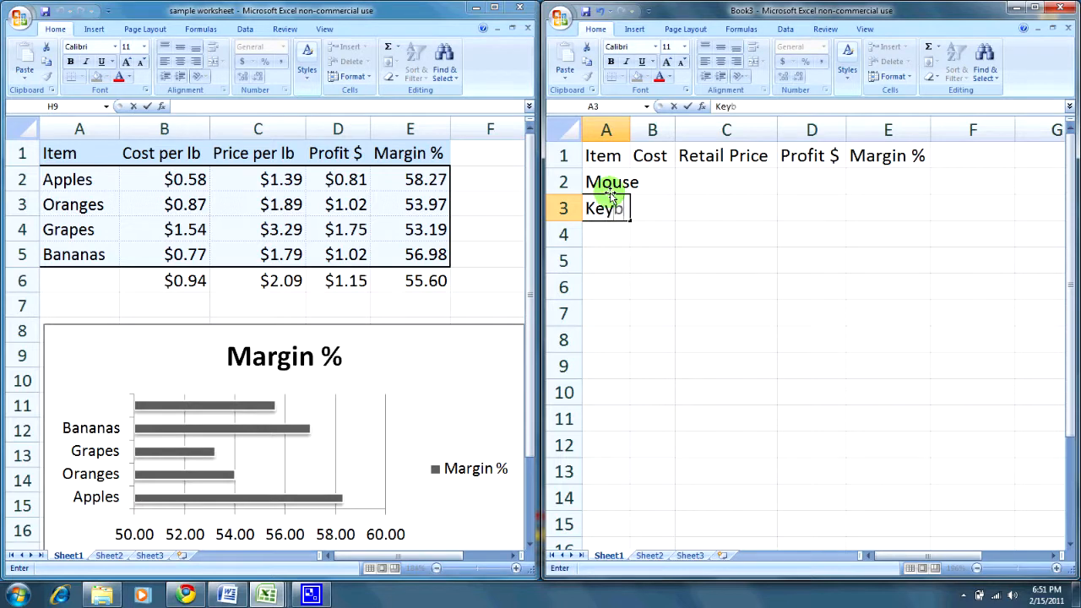
key(Return)
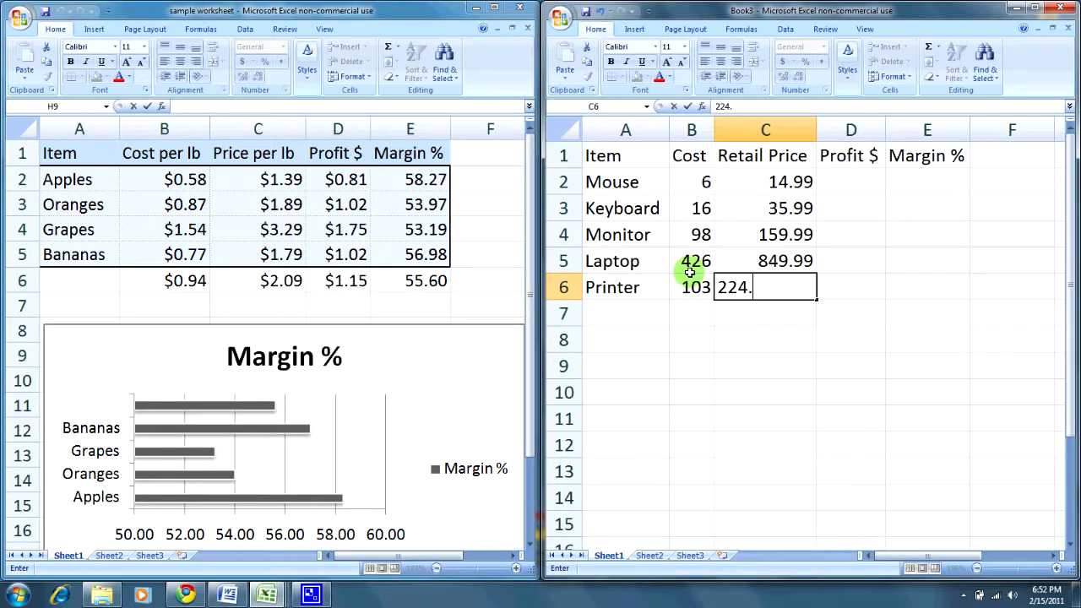
Step: Complete the Retail Price column with 224.99 for the Printer, then go to the Mouse's profit cell D2
text(99)
key(Return)
key(Right)
key(Up)
key(Up)
key(Up)
key(Up)
key(Up)
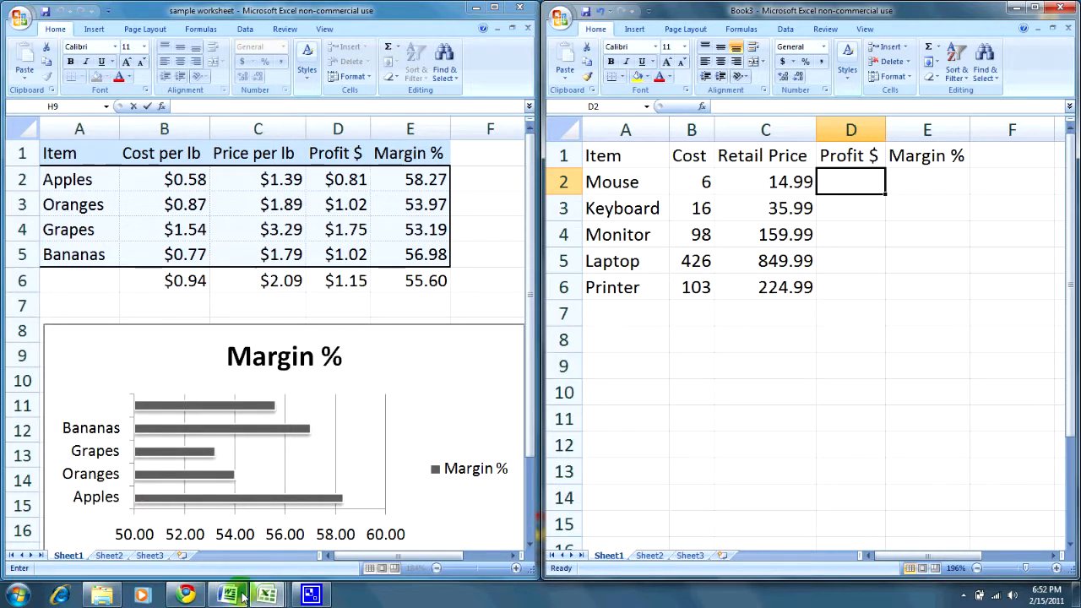
Step: Switch to the Windows Calculator, work out the Mouse's profit as 14.99 minus 6, and close the calculator
click(19, 594)
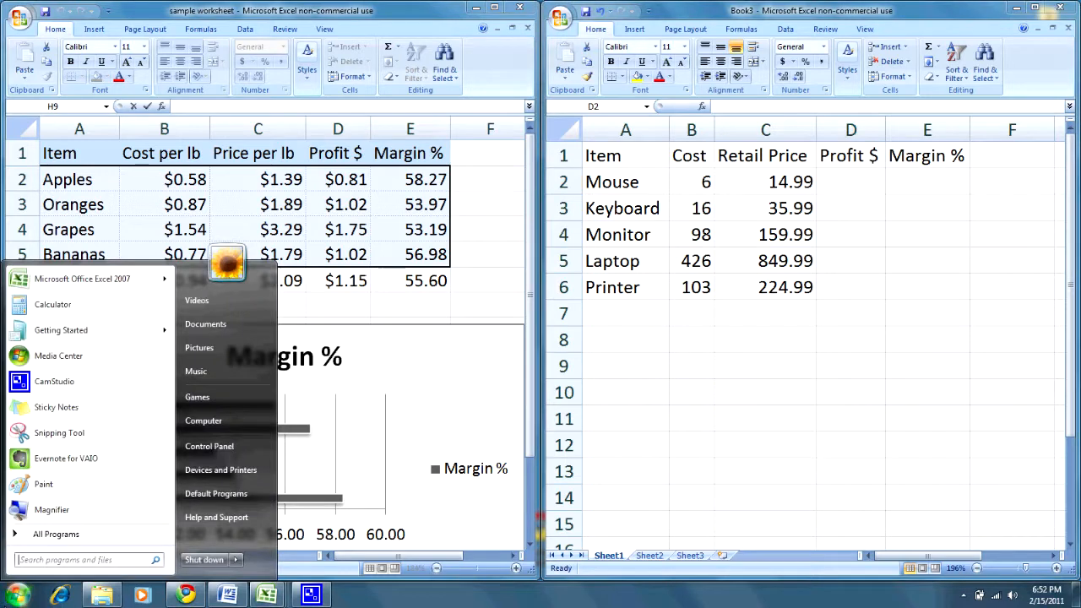
click(53, 303)
drag(442, 93, 942, 199)
text(14.)
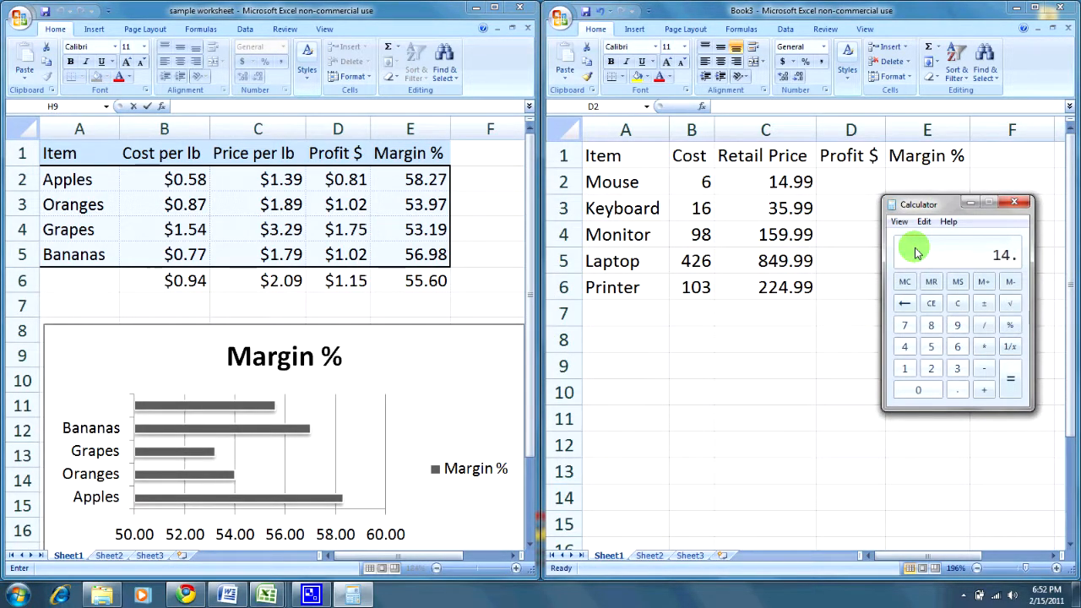
text(996)
key(Return)
drag(951, 209, 440, 92)
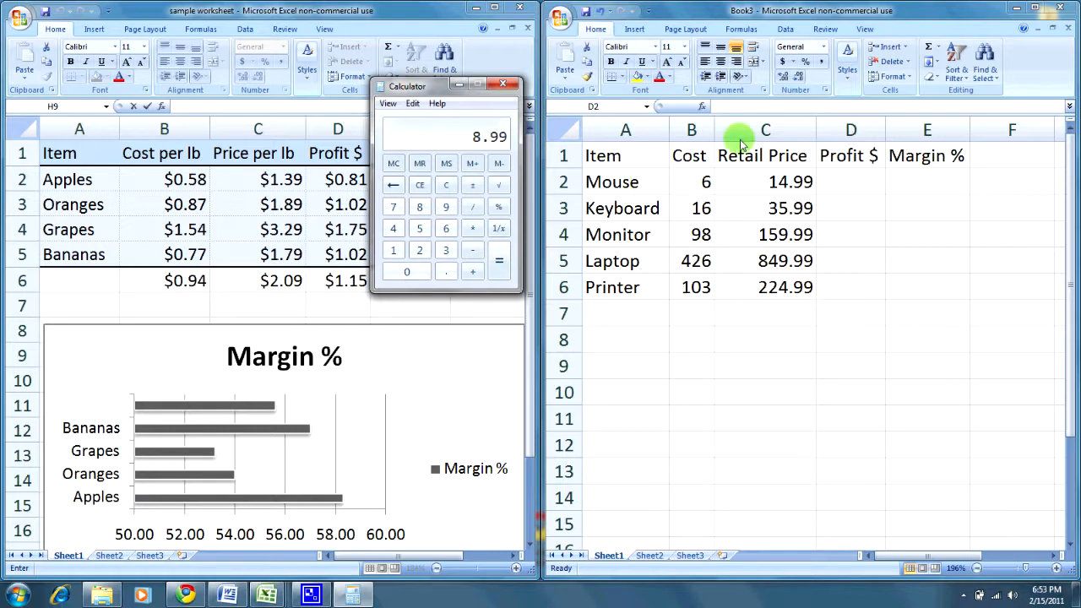
click(840, 184)
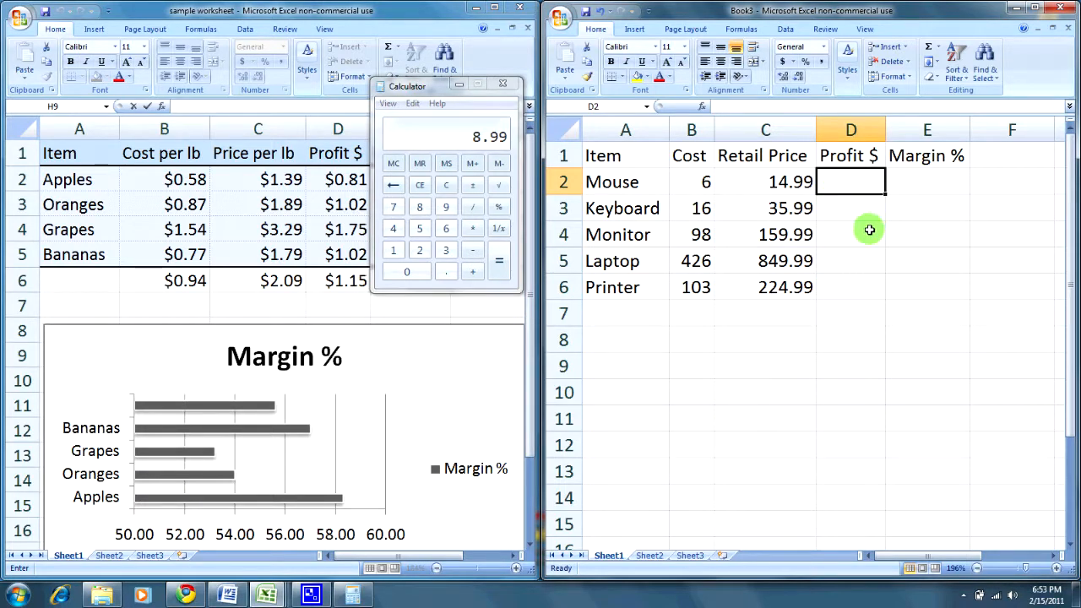
click(502, 84)
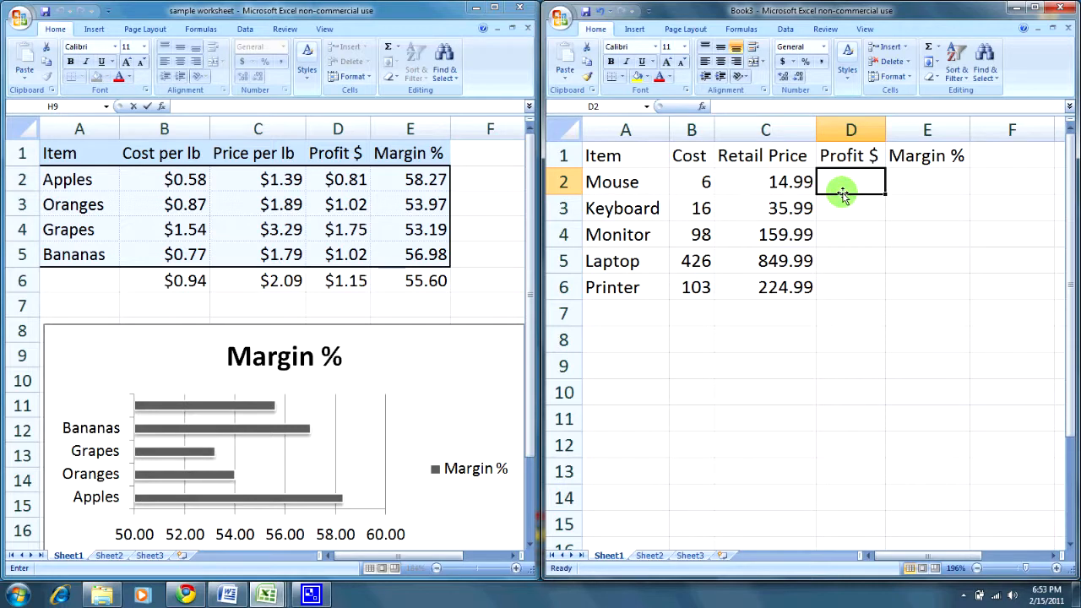
Step: Enter the formula =C2-B2 in D2 to calculate the Mouse's profit
text(=)
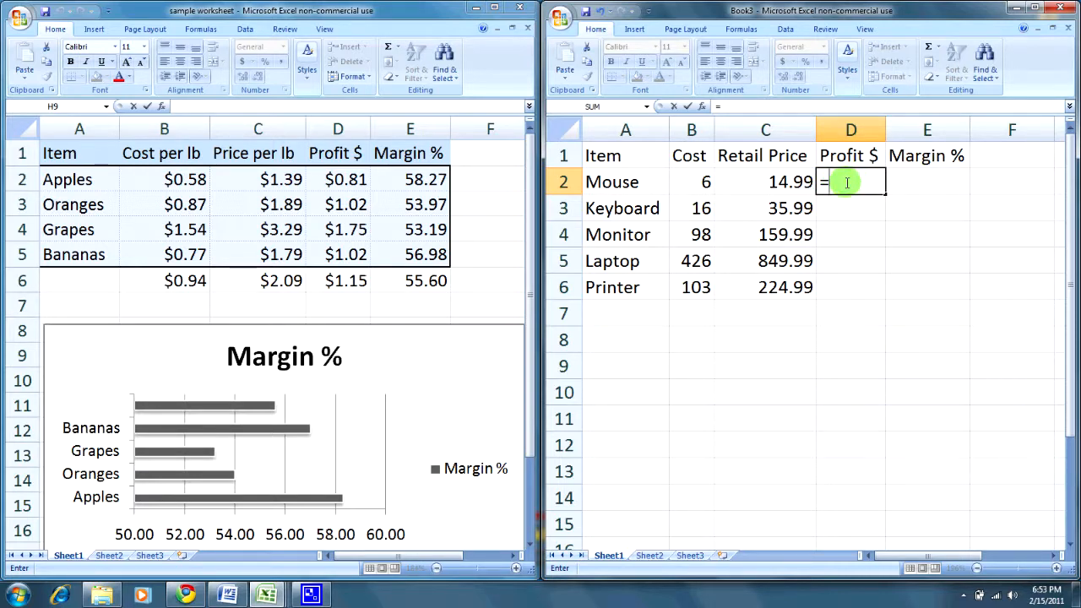
click(778, 179)
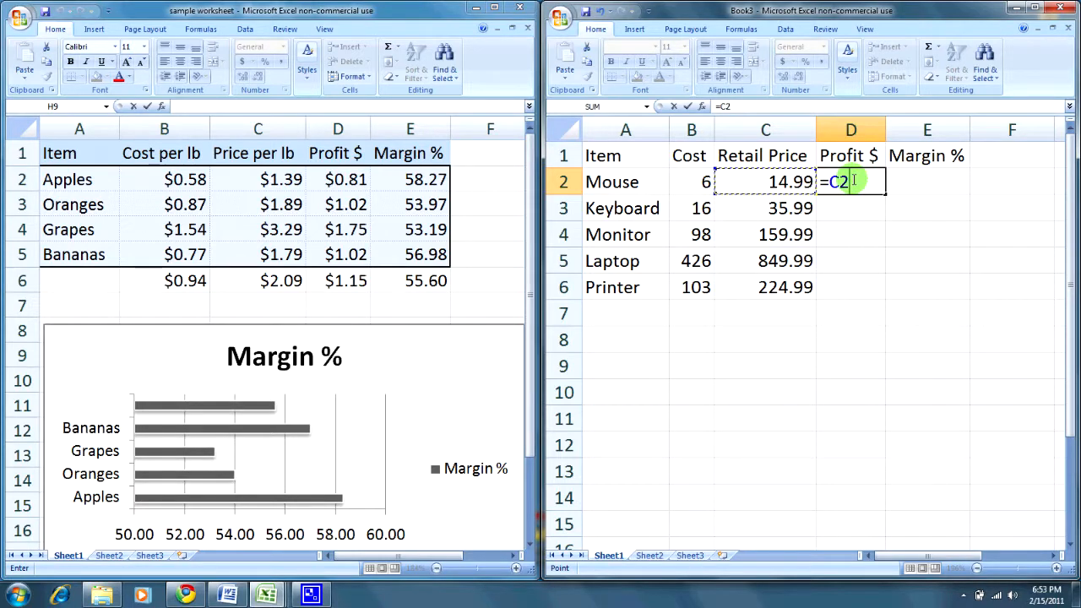
key(F2)
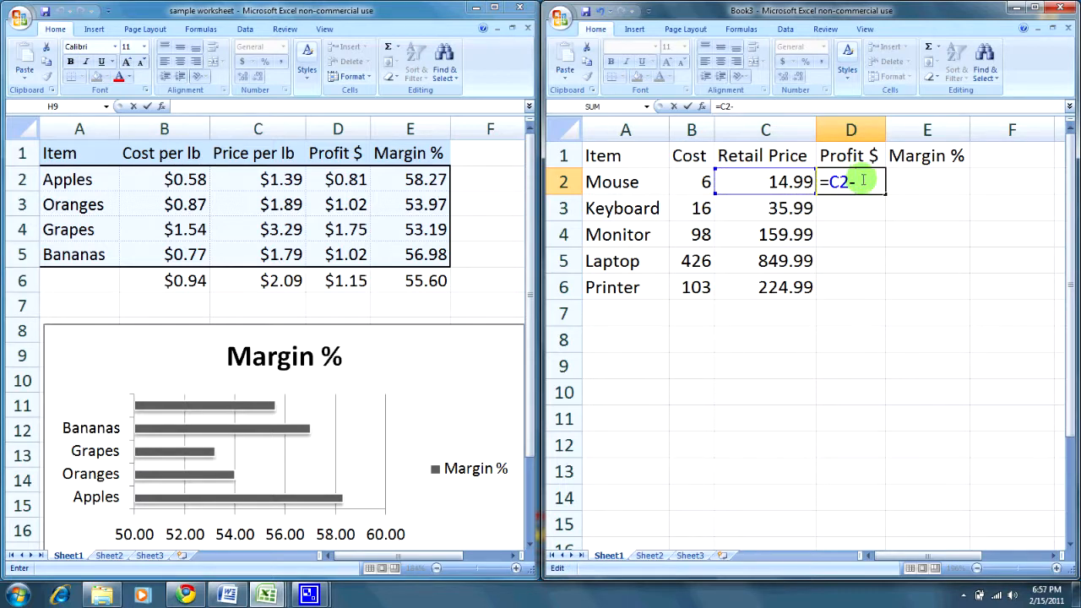
click(694, 185)
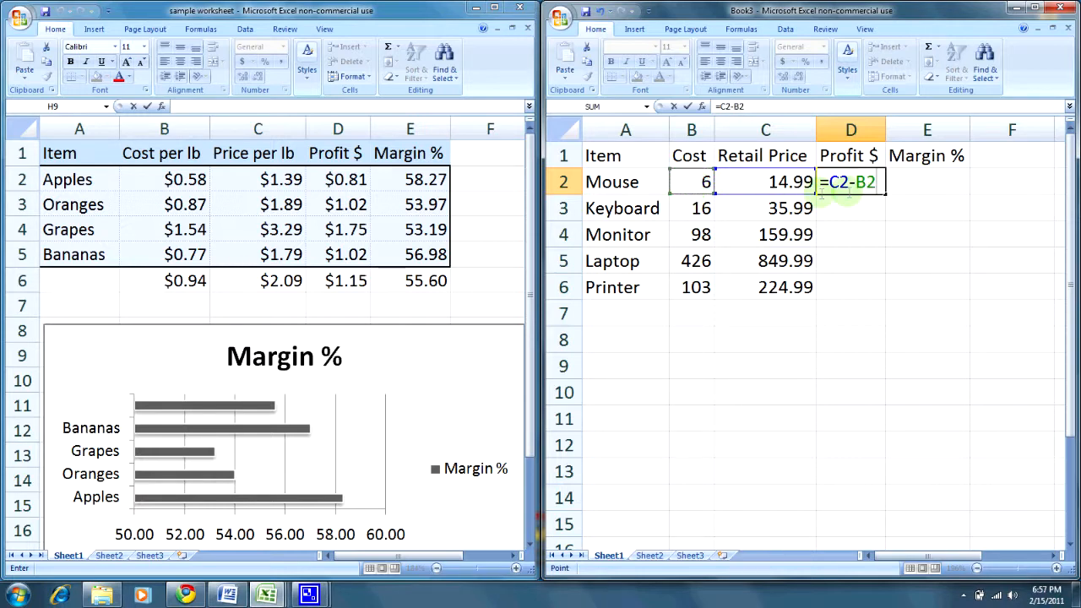
key(Return)
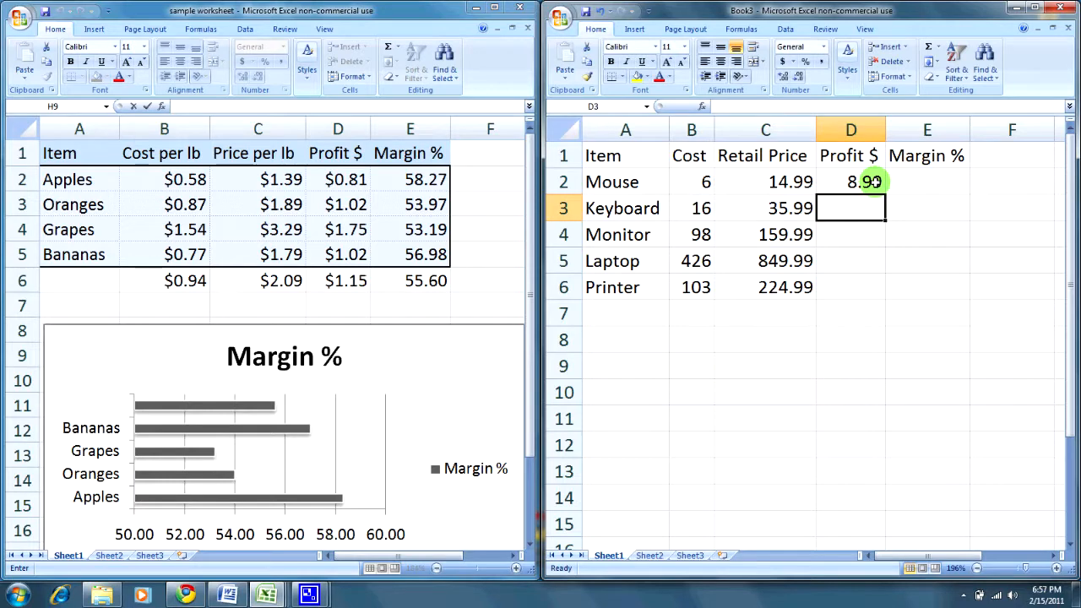
Step: Examine the Mouse's profit cell, its retail price and cost cells, and the empty profit cells D3 to D6
click(849, 182)
click(794, 181)
click(707, 181)
click(783, 181)
click(851, 180)
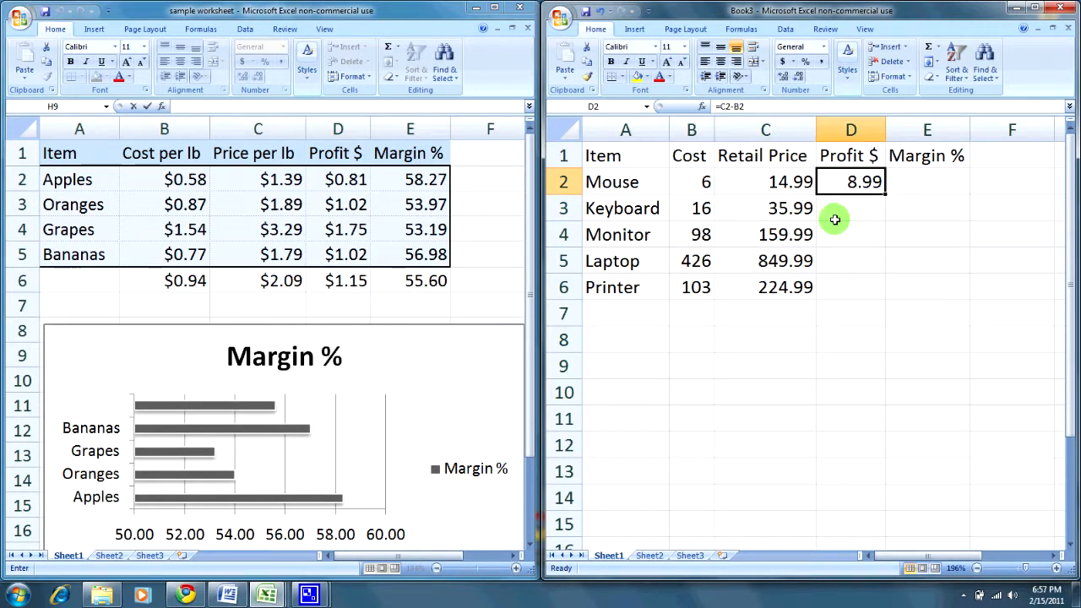
click(847, 209)
click(847, 235)
click(849, 259)
click(850, 285)
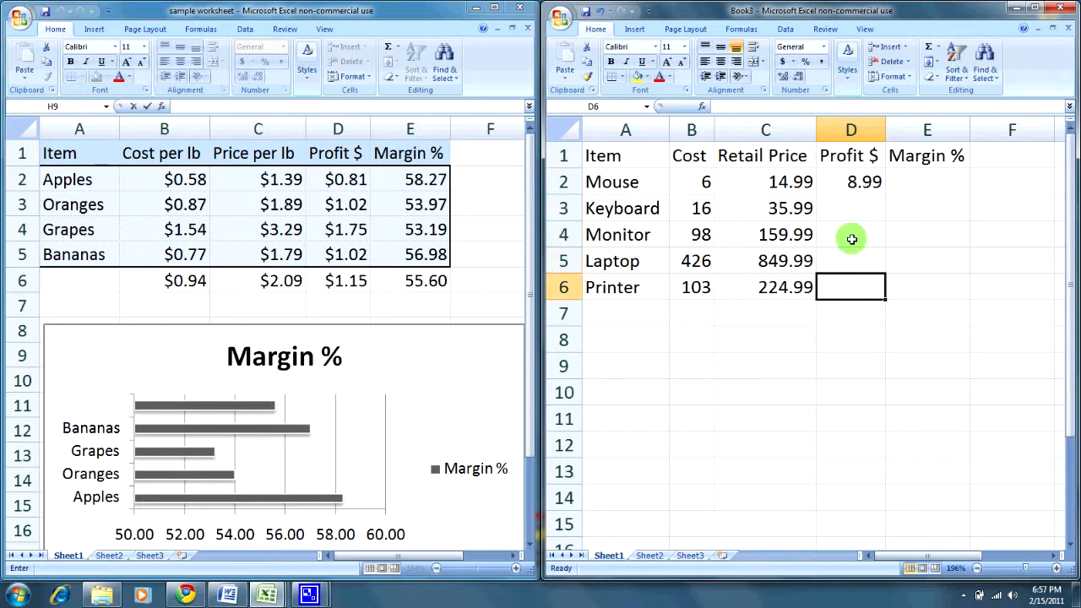
Step: Fill the profit formula from D2 down through D6
click(848, 182)
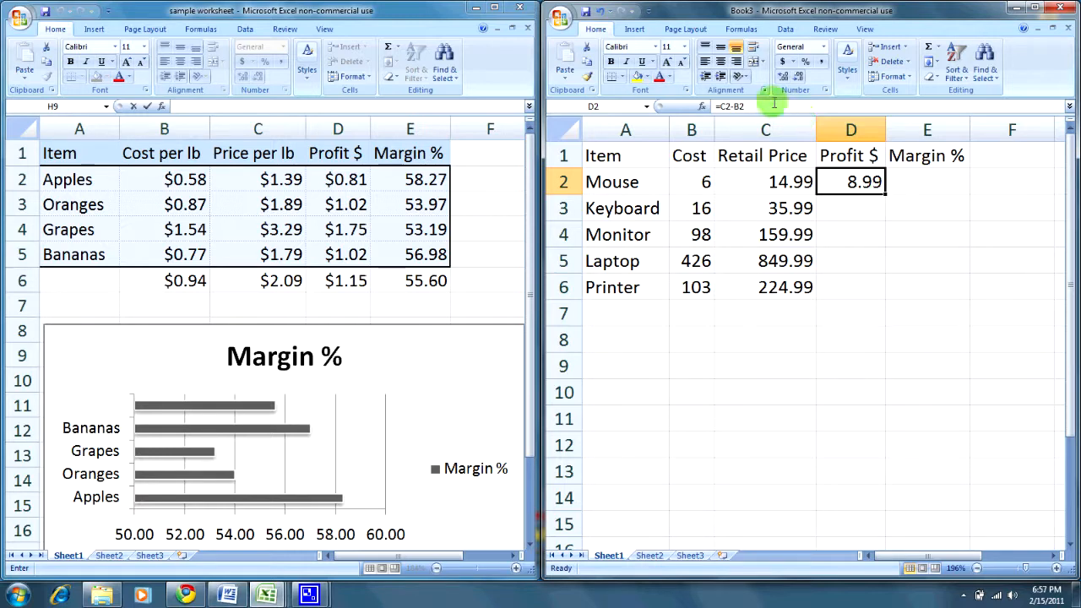
drag(883, 194, 885, 289)
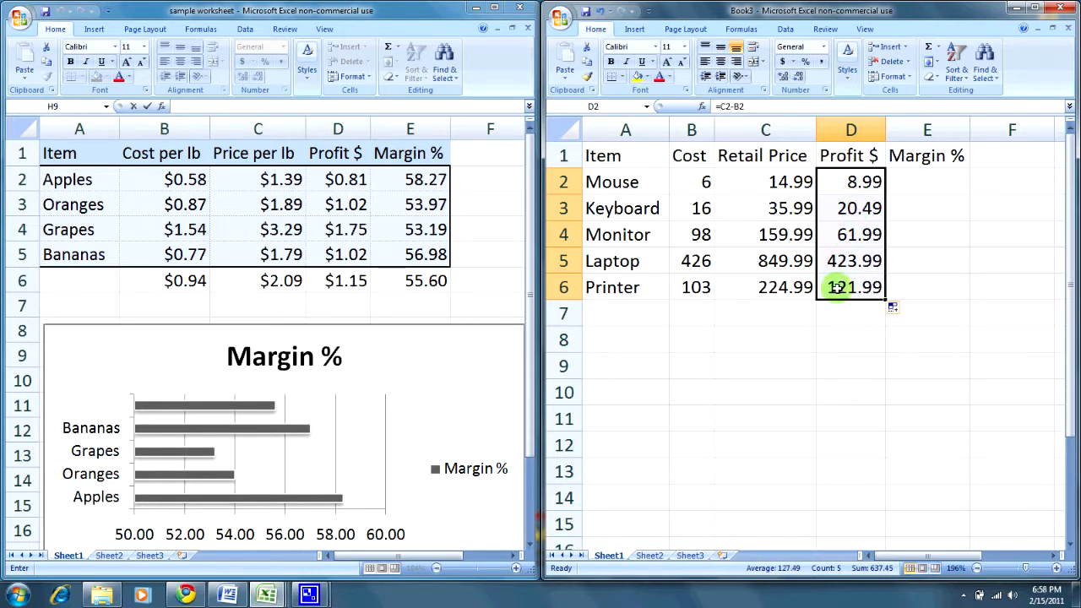
Step: Check the copied profit formulas for the Keyboard in D3 and the Monitor in D4 without changing them
click(857, 208)
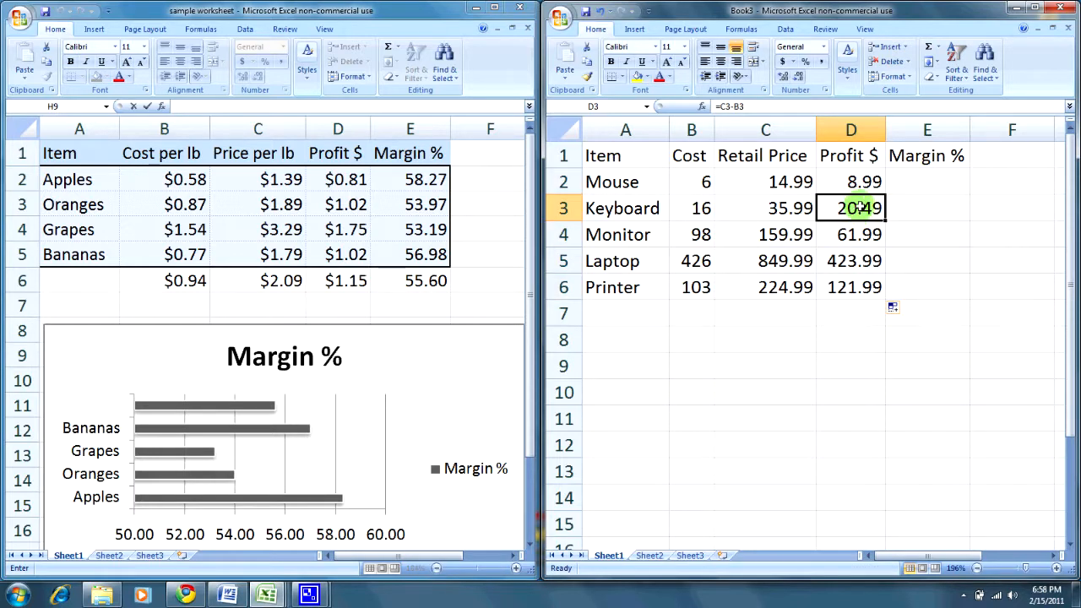
click(752, 104)
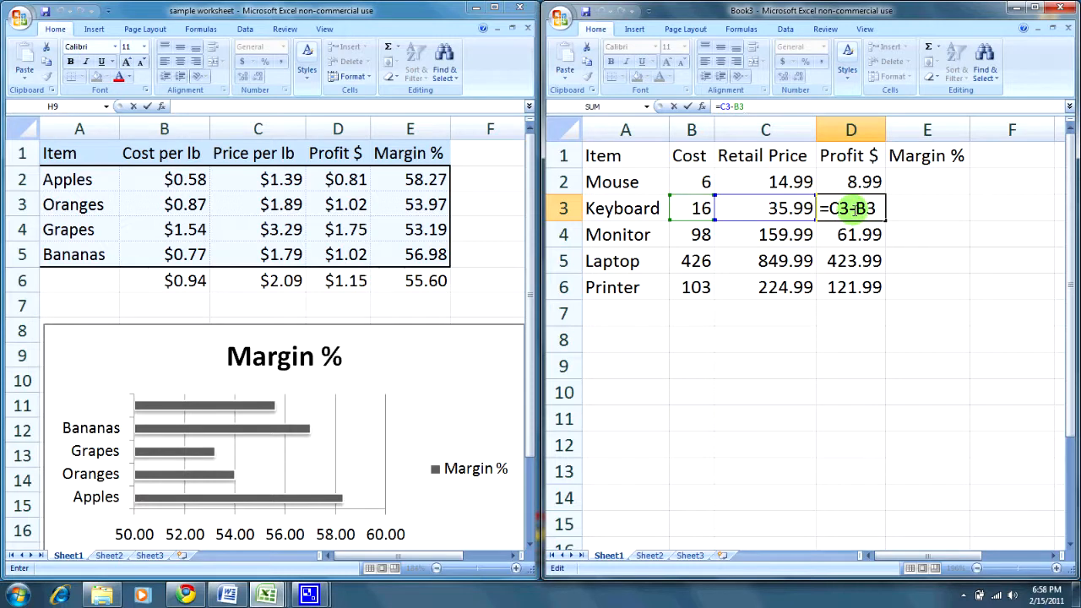
key(Escape)
click(853, 235)
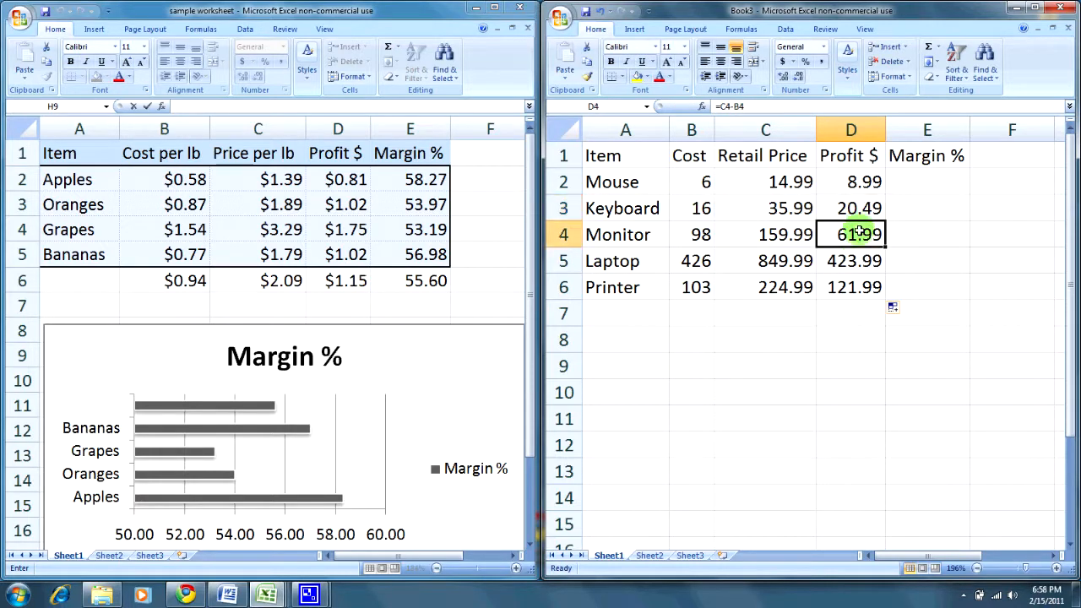
click(754, 105)
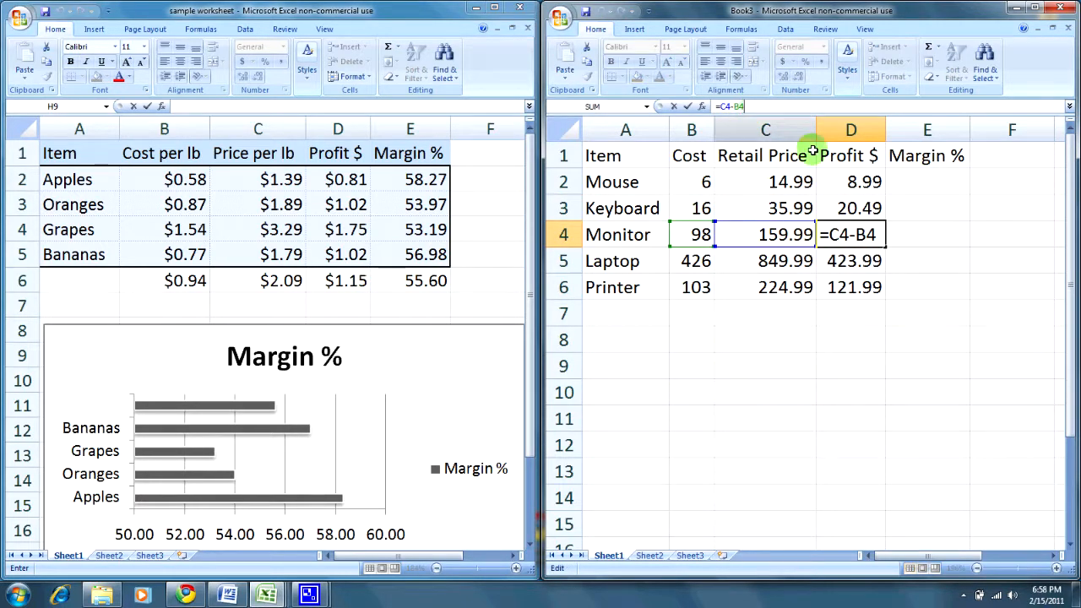
key(Escape)
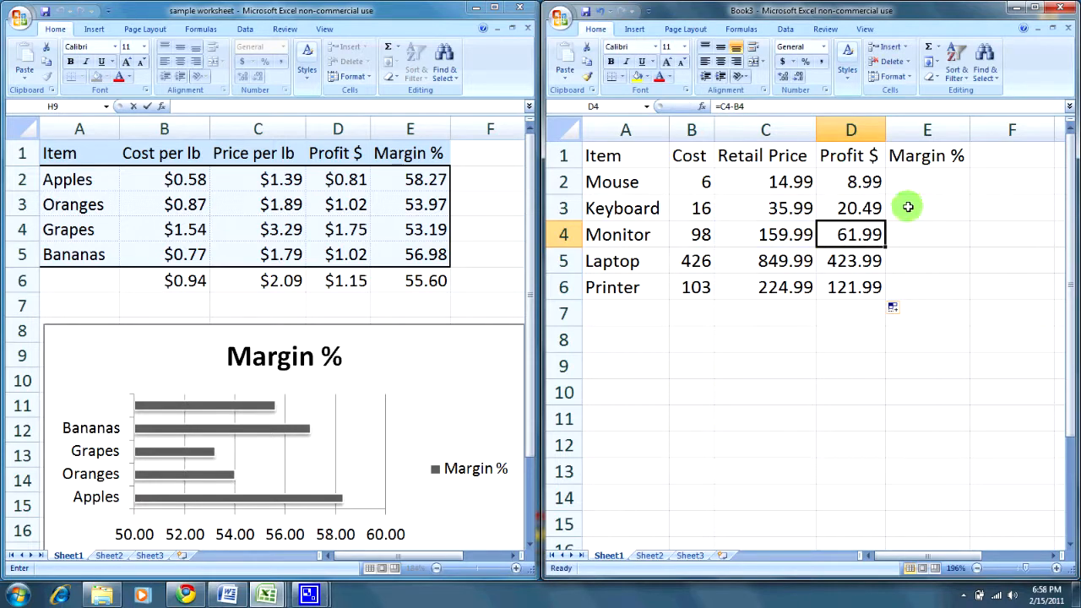
Step: Enter the formula =SUM((C2-B2)/C2*100) in E2 to calculate the Mouse's margin percentage
click(919, 186)
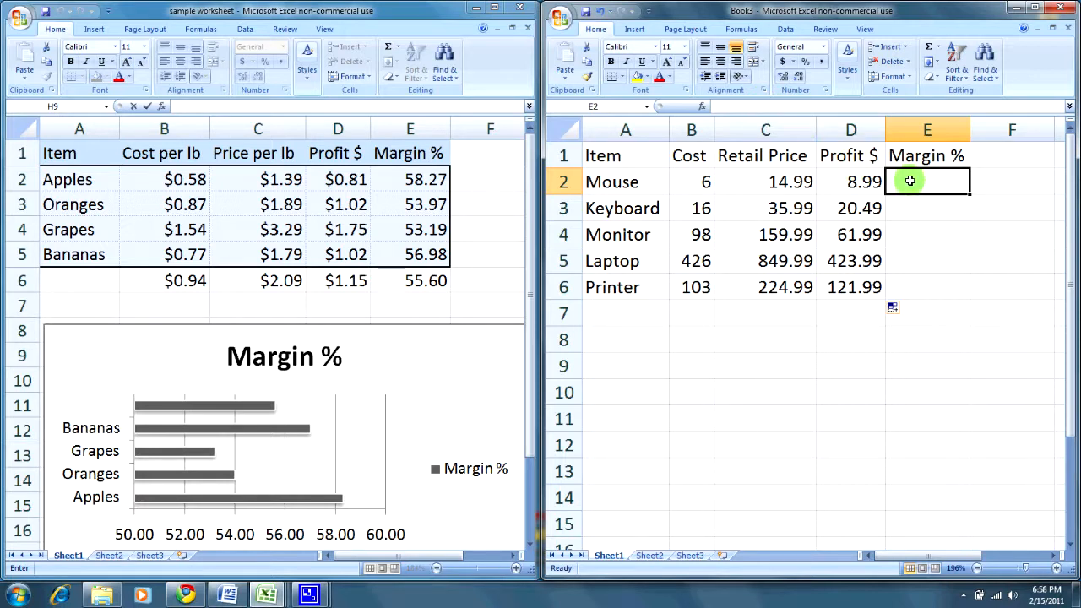
text(=)
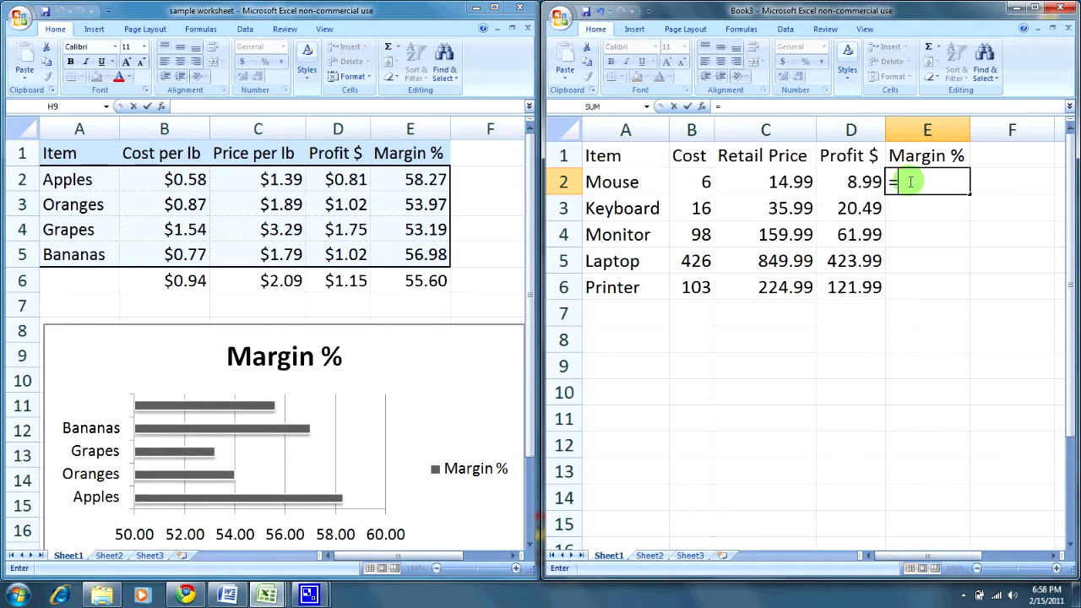
text(su)
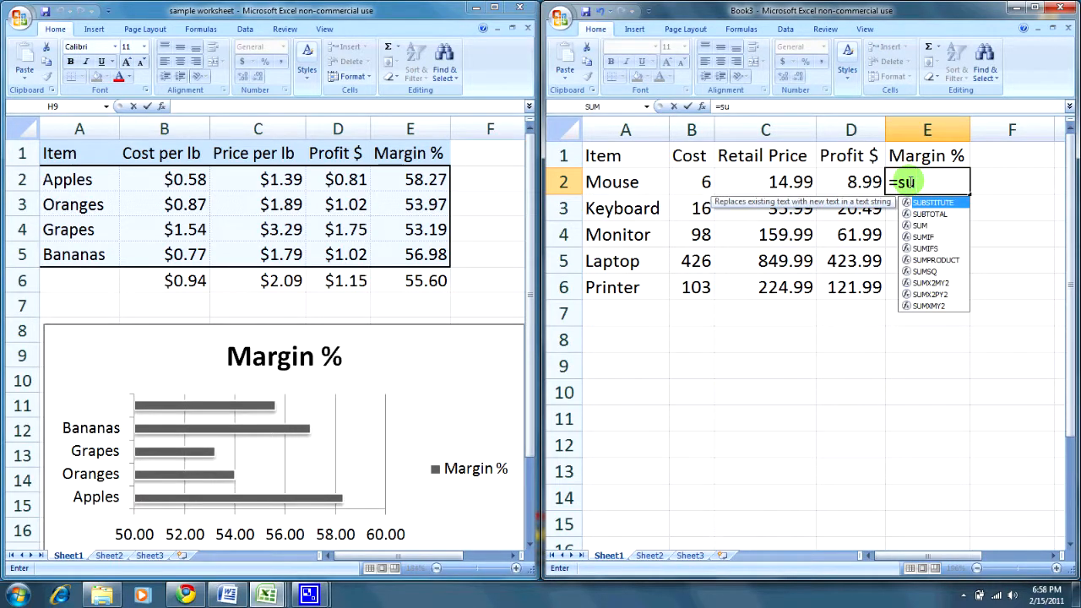
text(m()
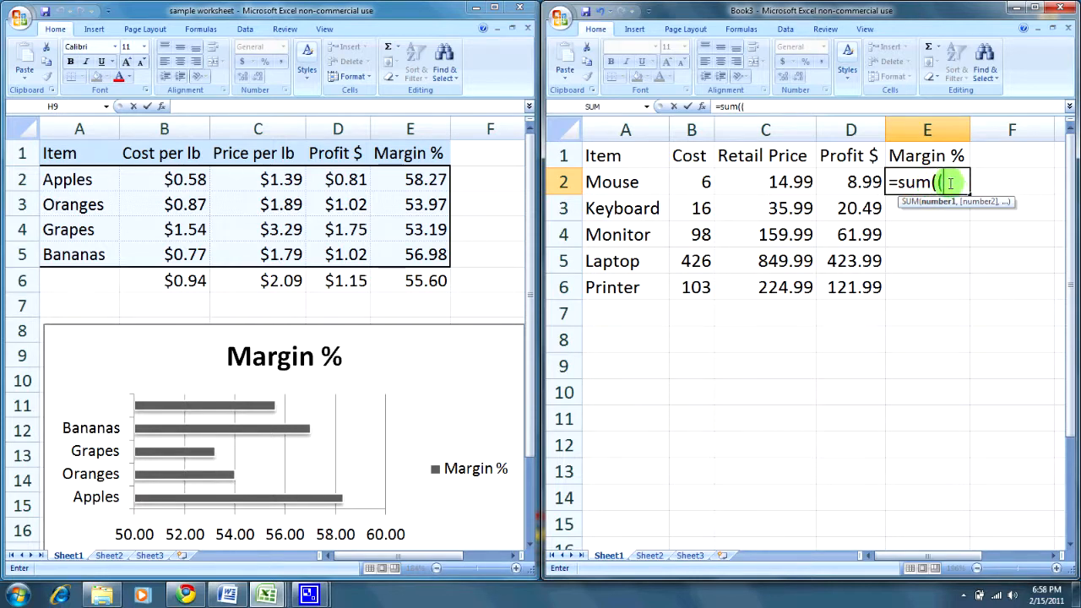
text(()
click(781, 181)
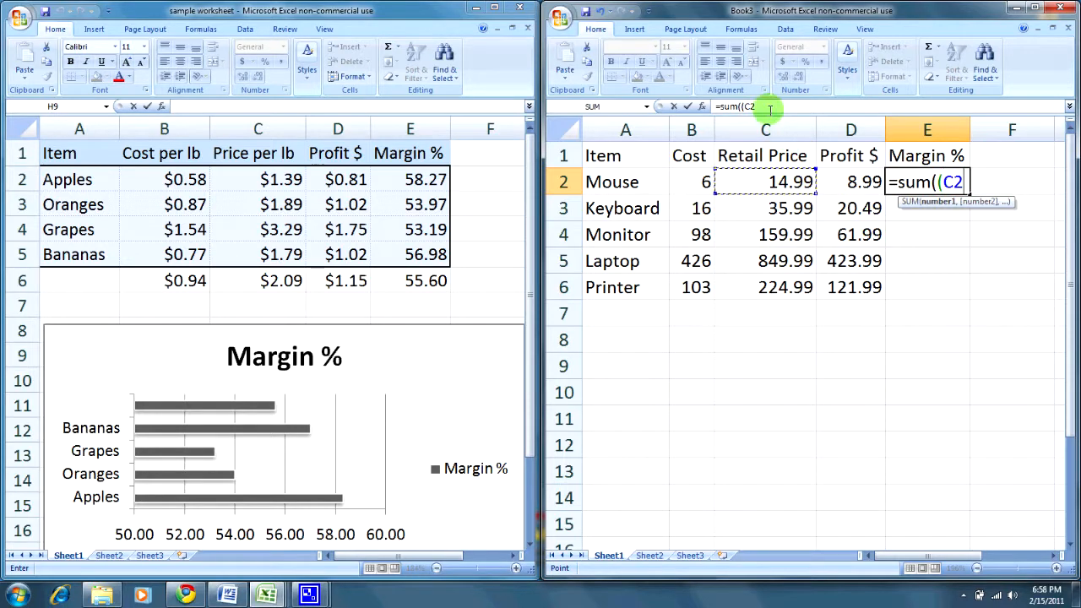
text(-)
click(699, 183)
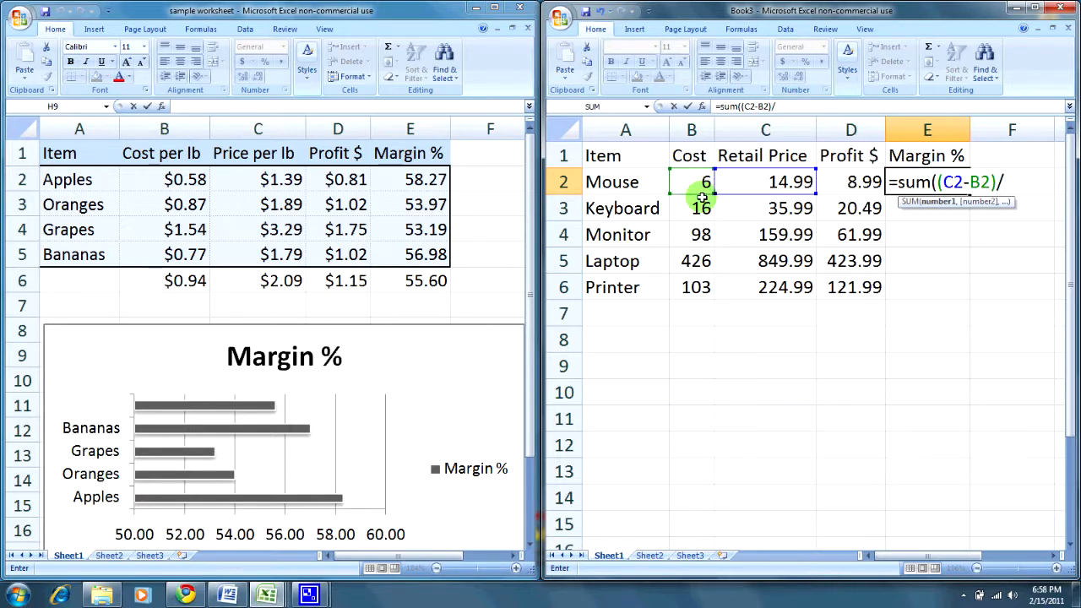
text()/)
click(787, 188)
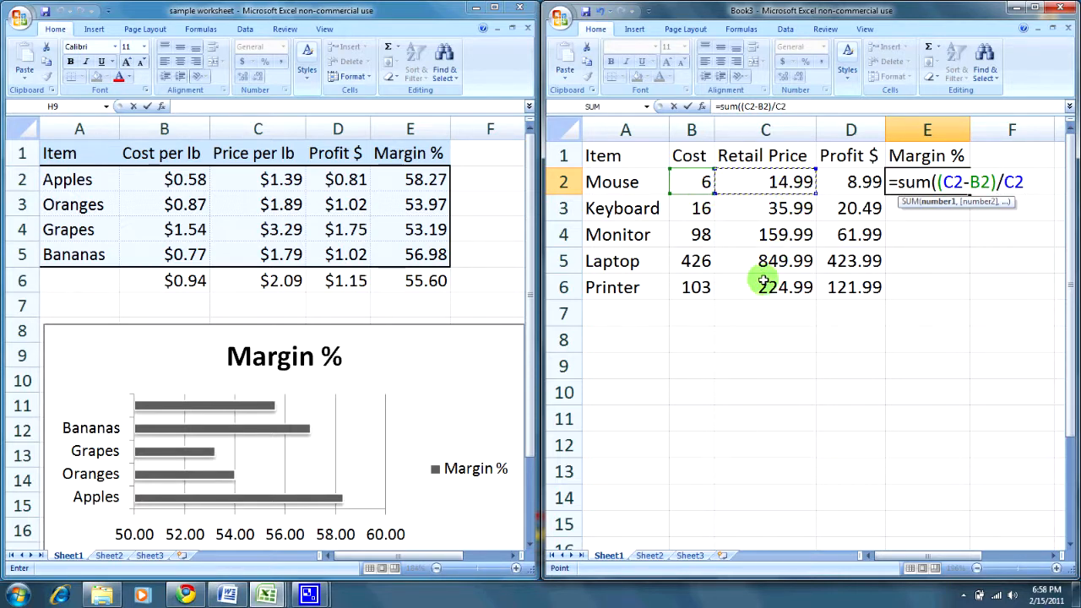
text(*100))
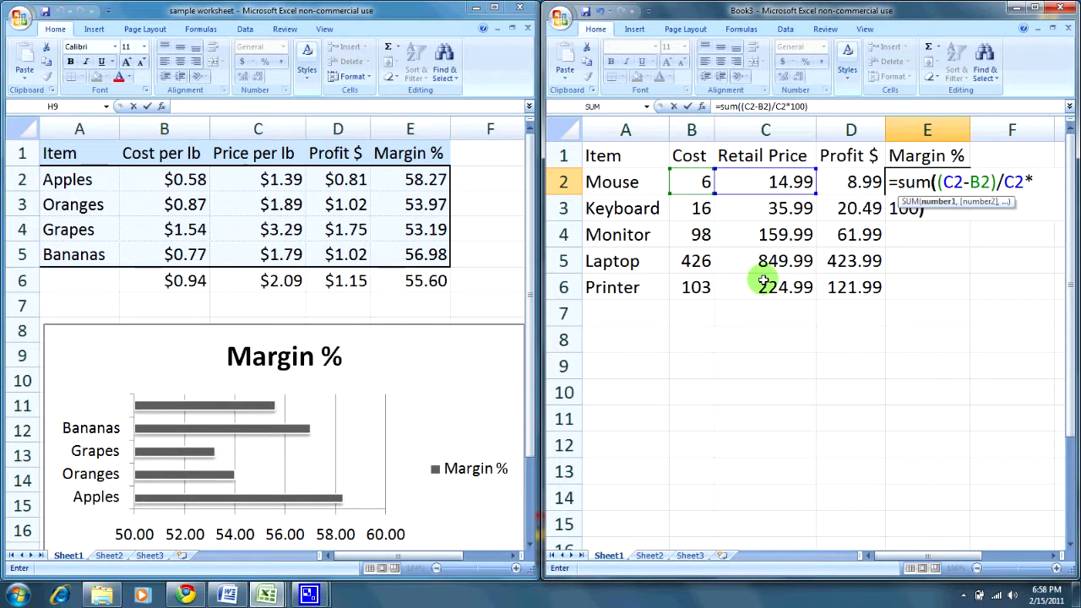
key(Return)
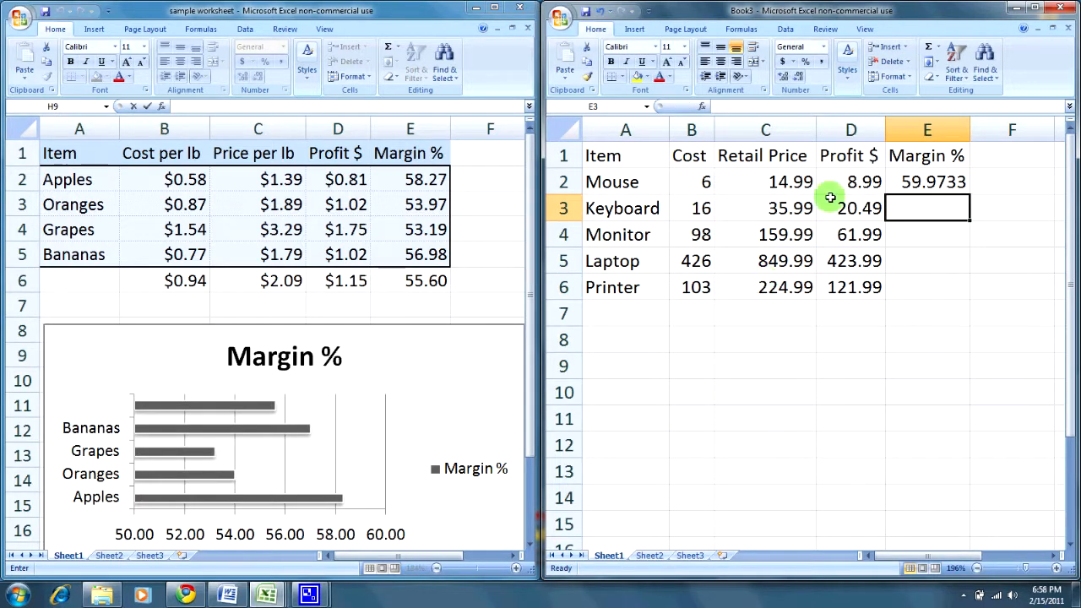
Step: Fill the margin formula from E2 down through E6
click(926, 188)
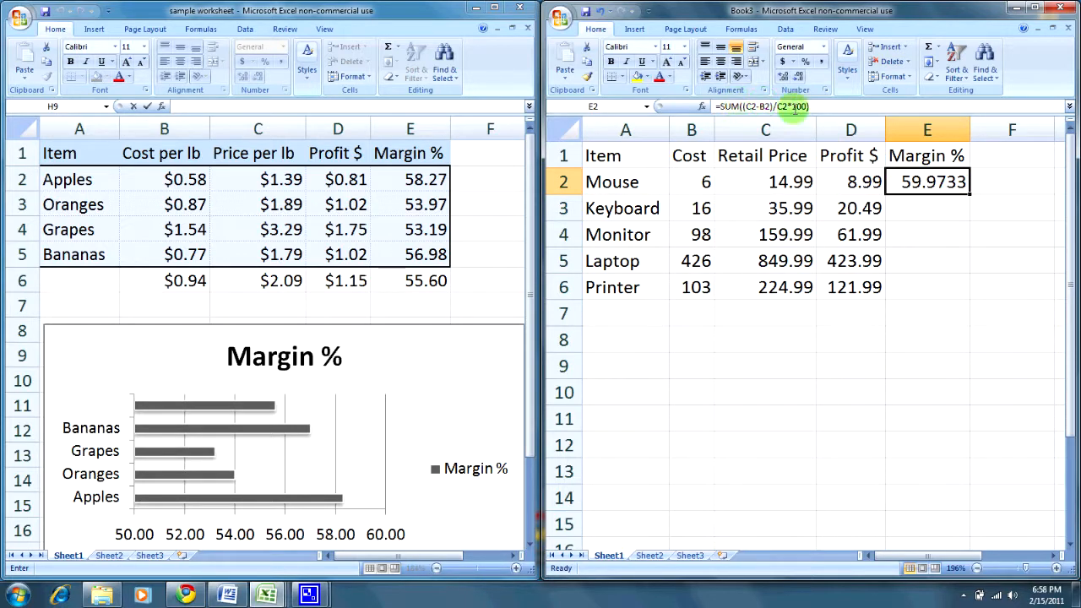
drag(969, 193, 968, 193)
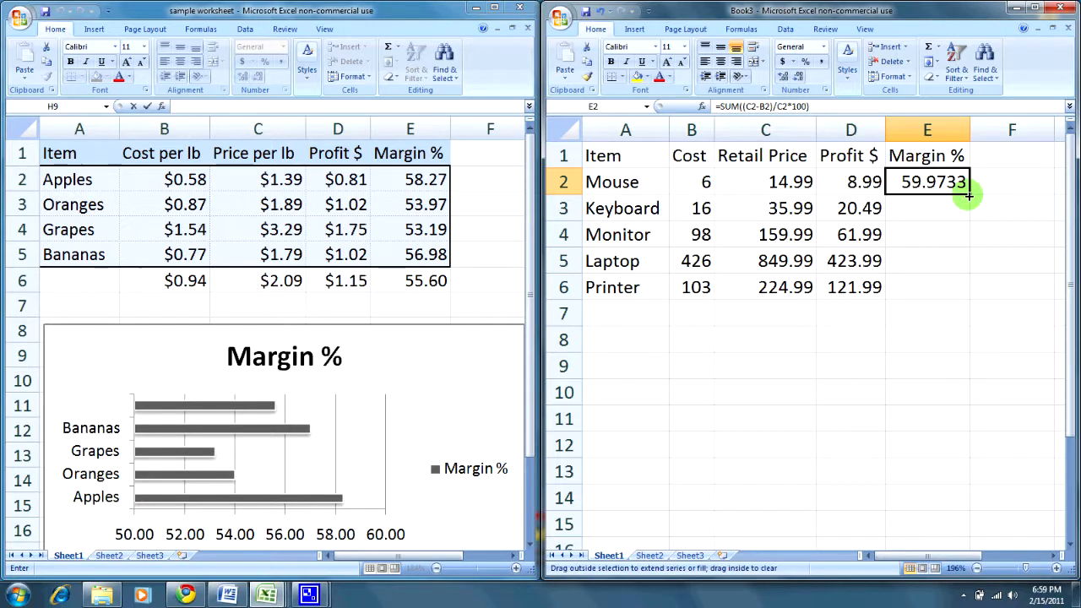
drag(969, 196, 963, 304)
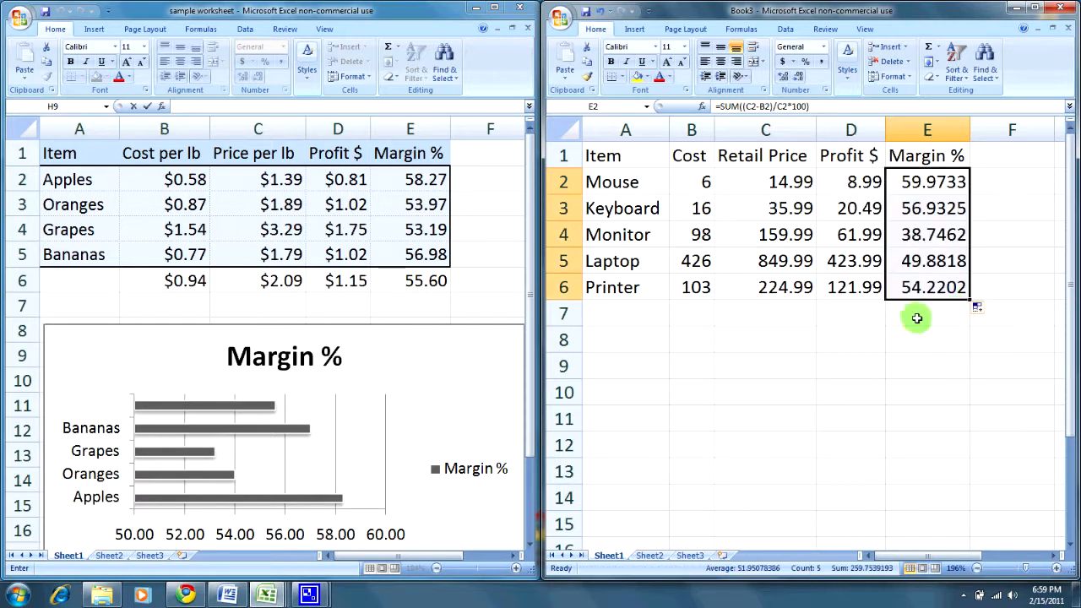
click(917, 317)
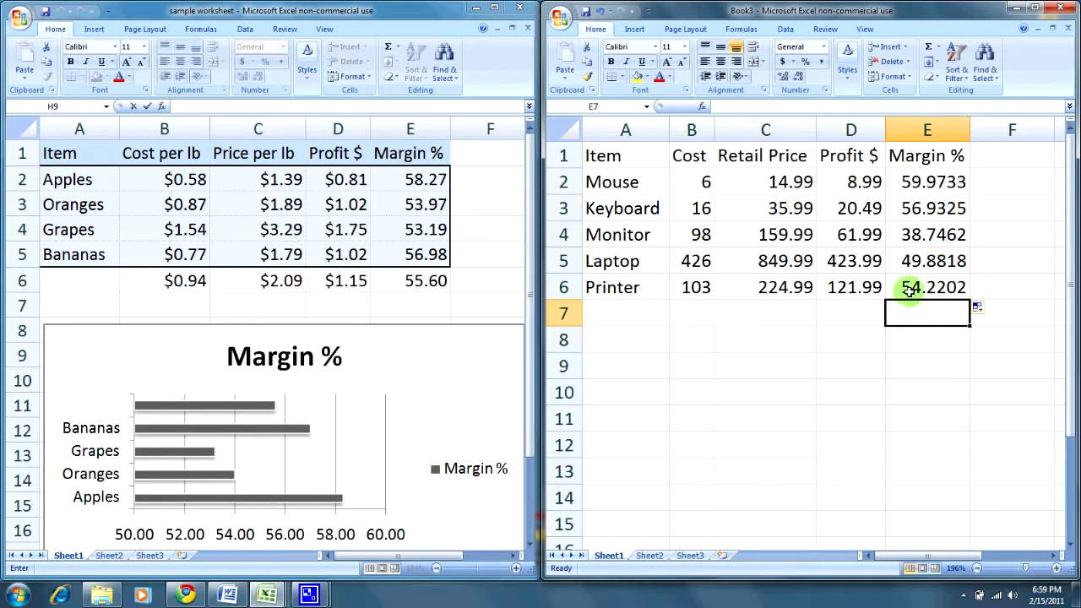
Step: Save the workbook to the Desktop as Book3ss
key(ctrl+s)
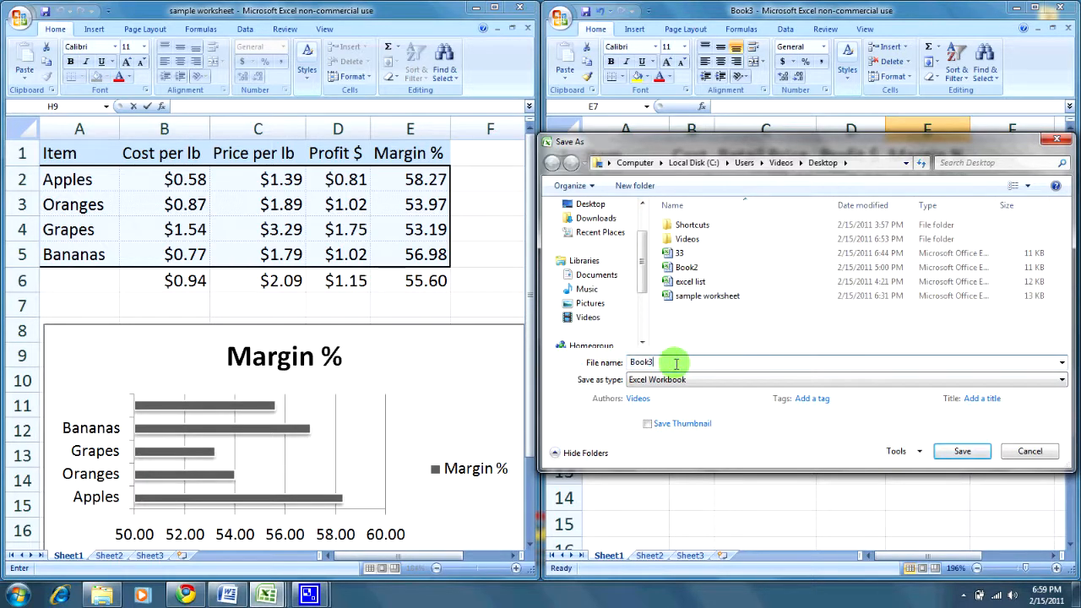
click(961, 449)
Step: Check the average cost formula in B6 of the sample worksheet against the empty row 7 of the product worksheet
click(664, 321)
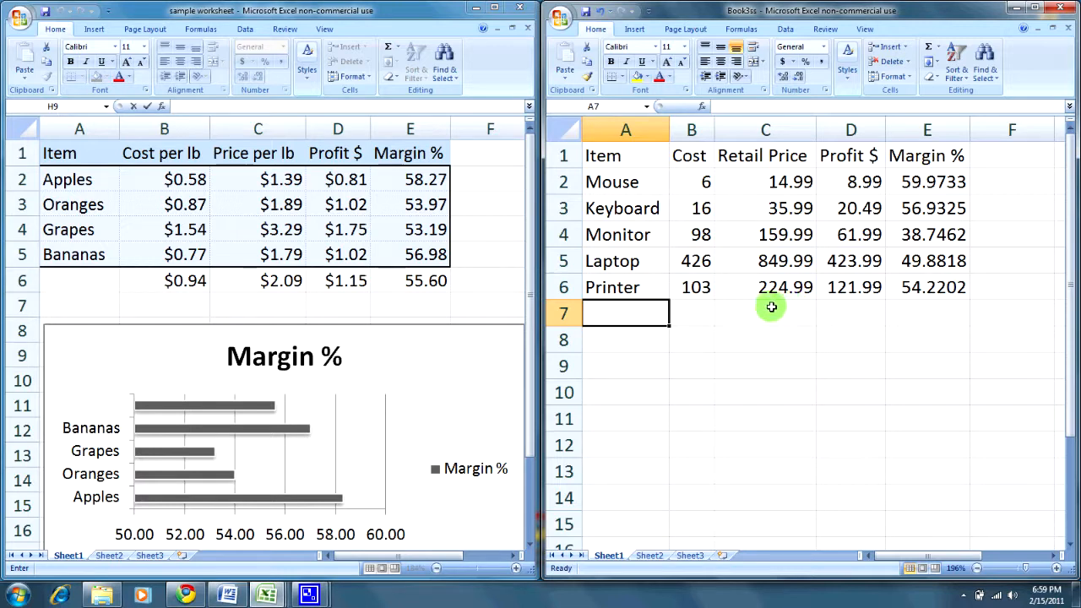
click(183, 285)
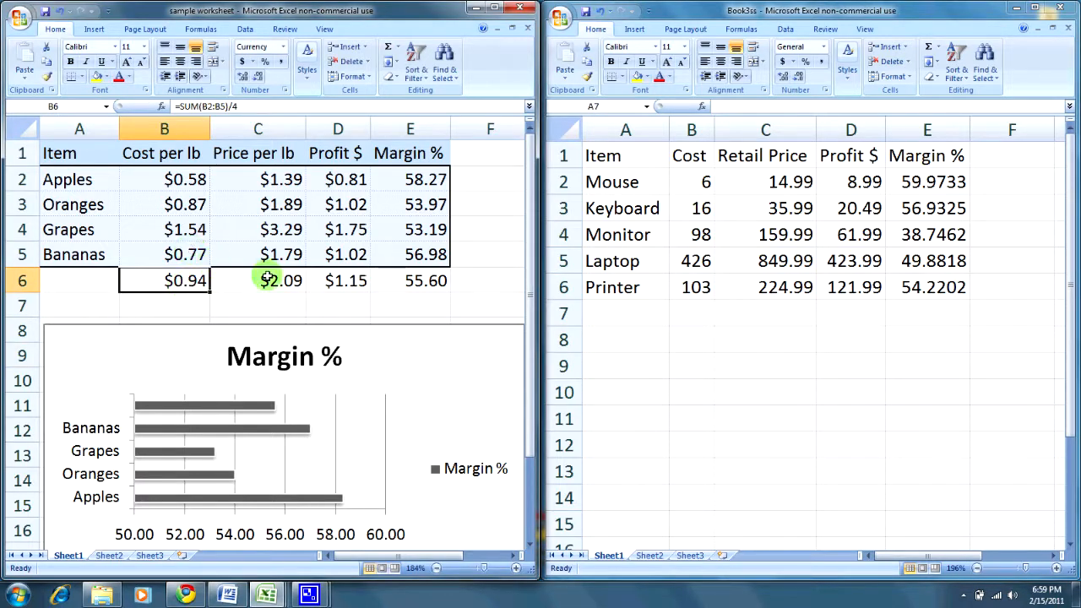
click(742, 313)
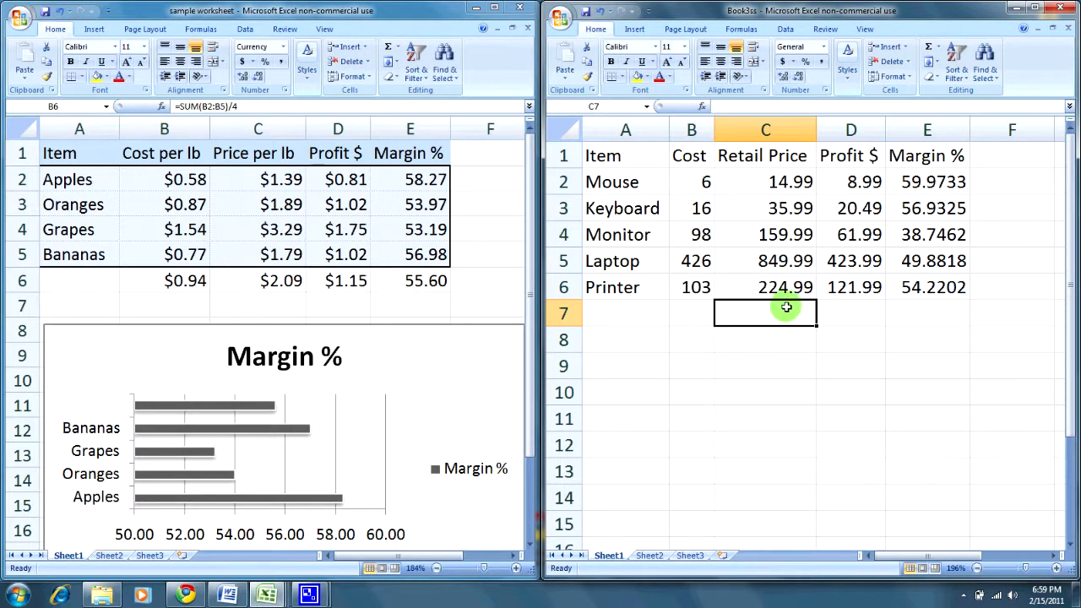
Step: Total the product costs in B7 with AutoSum over B2:B6
click(701, 303)
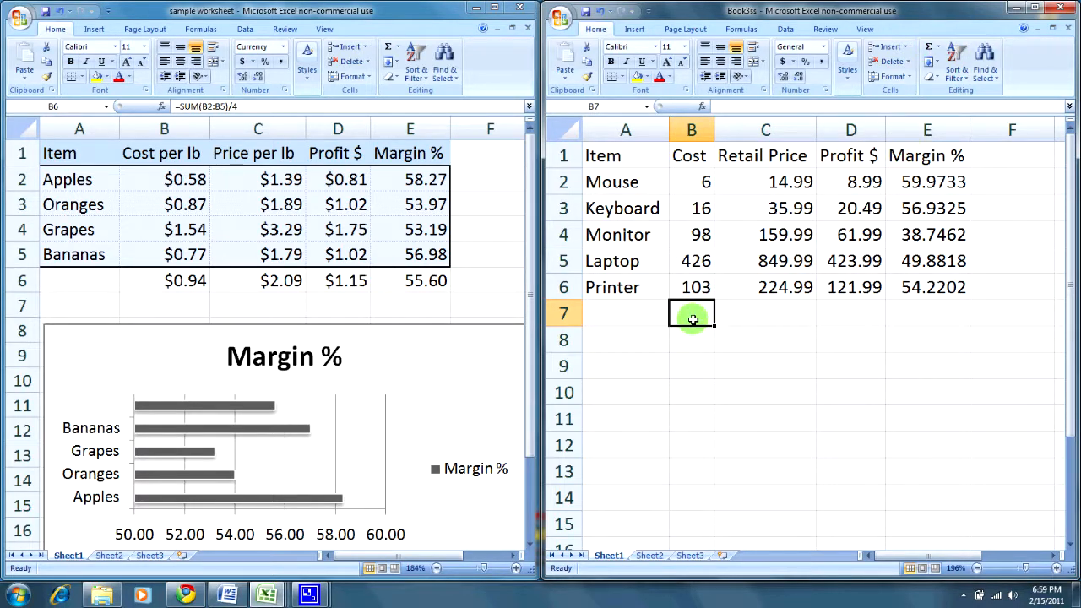
click(929, 50)
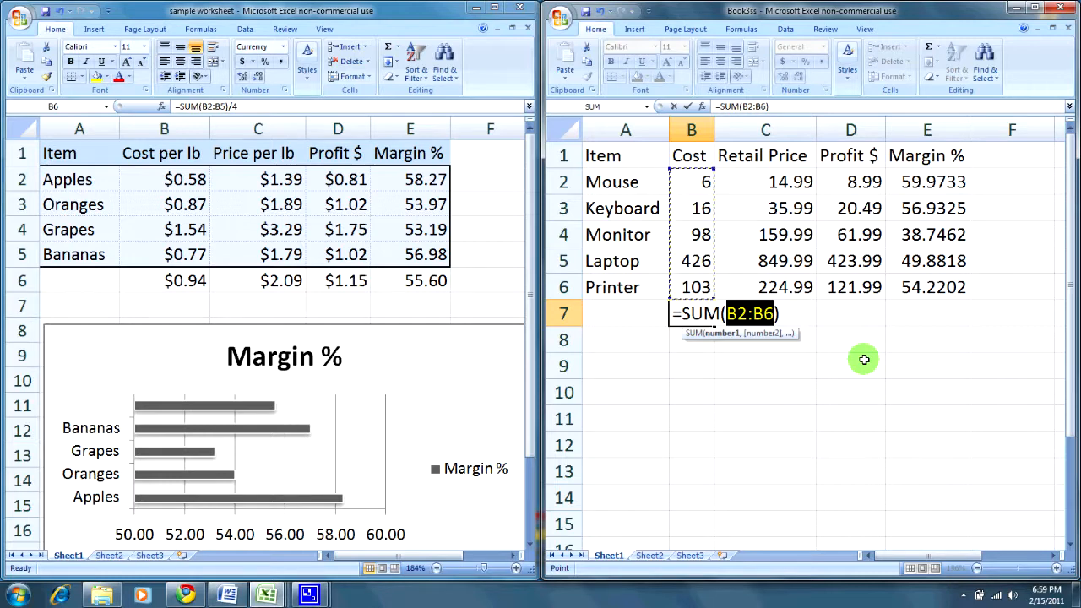
key(Return)
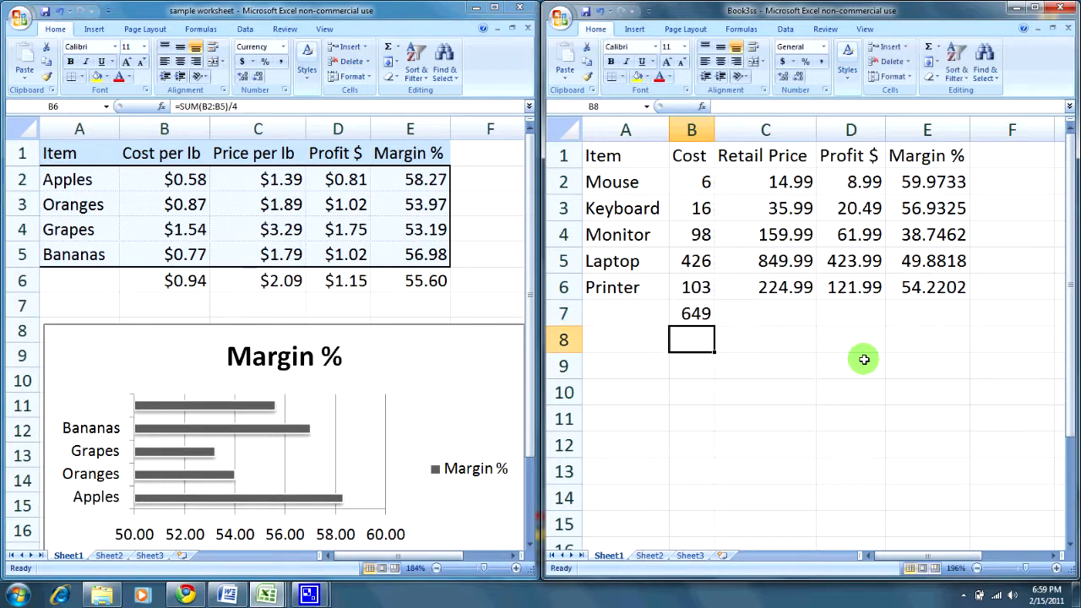
Step: Extend the cost total in B7 to =SUM(B2:B6)/5 so it calculates the average cost
click(697, 313)
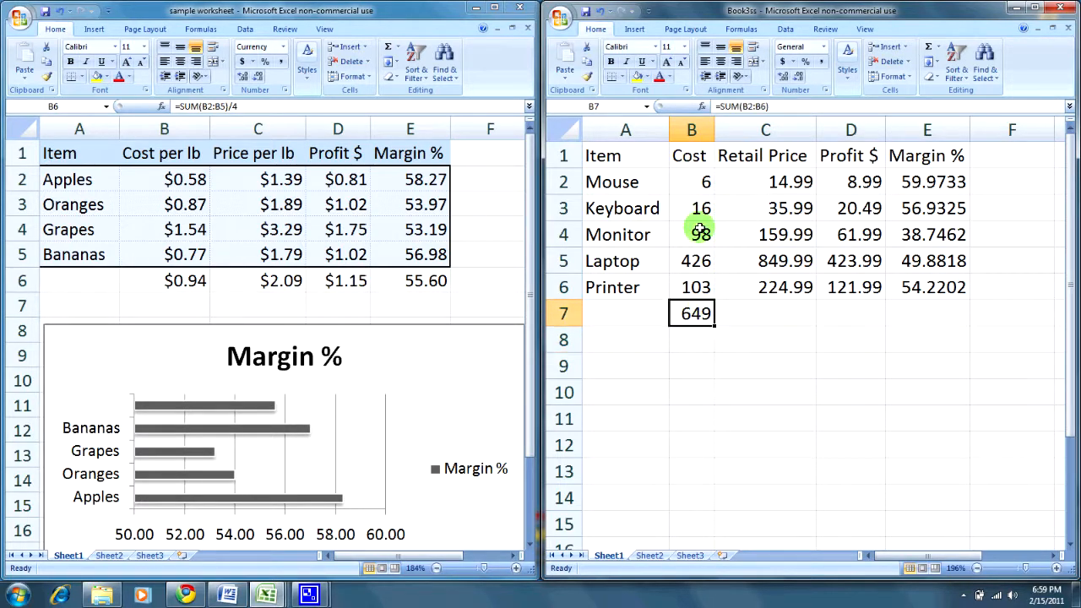
click(782, 106)
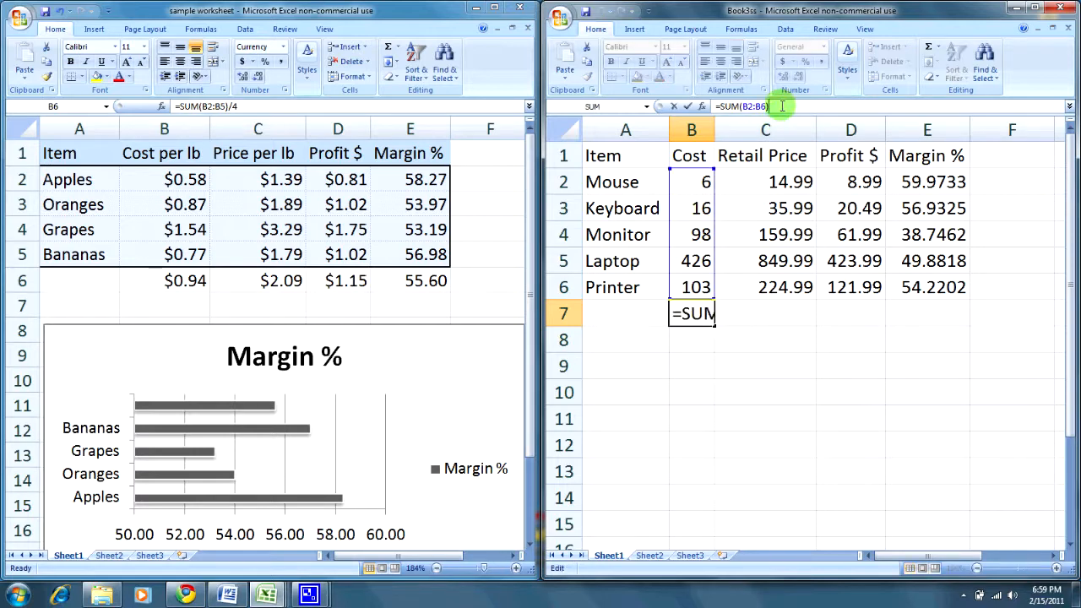
text(/5)
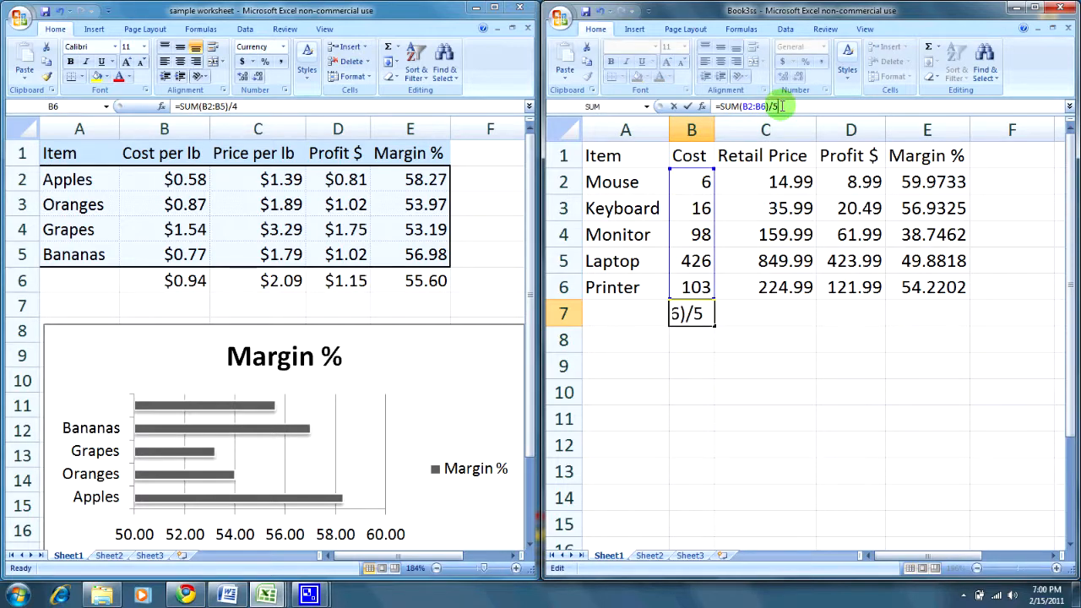
key(Return)
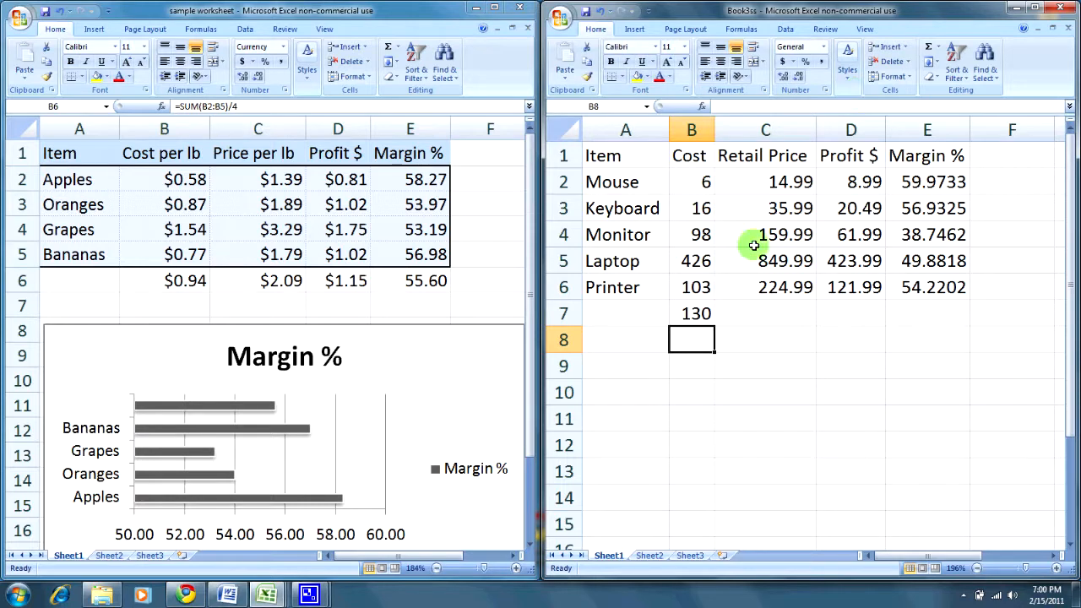
Step: Fill the average formula from B7 across through E7
click(706, 313)
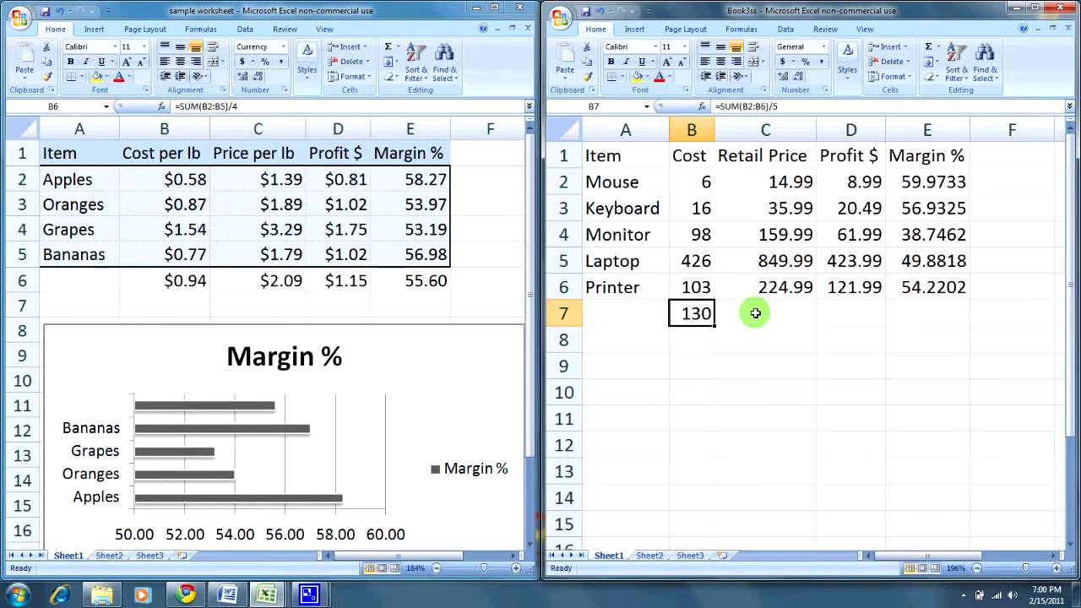
drag(713, 325, 891, 314)
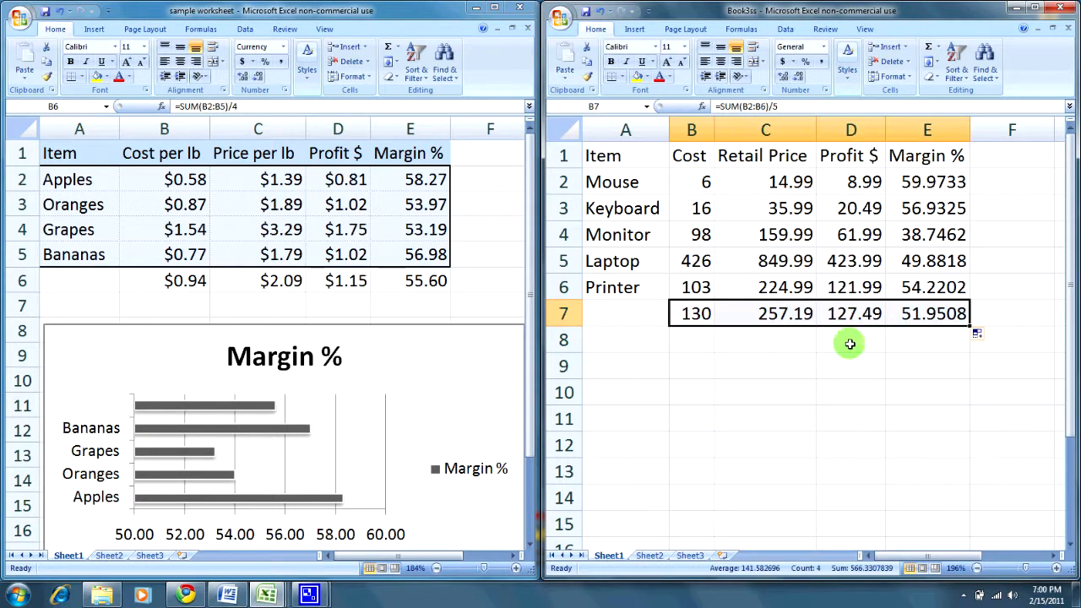
Step: Check the copied average formulas for retail price, profit and margin in C7, D7 and E7
click(784, 313)
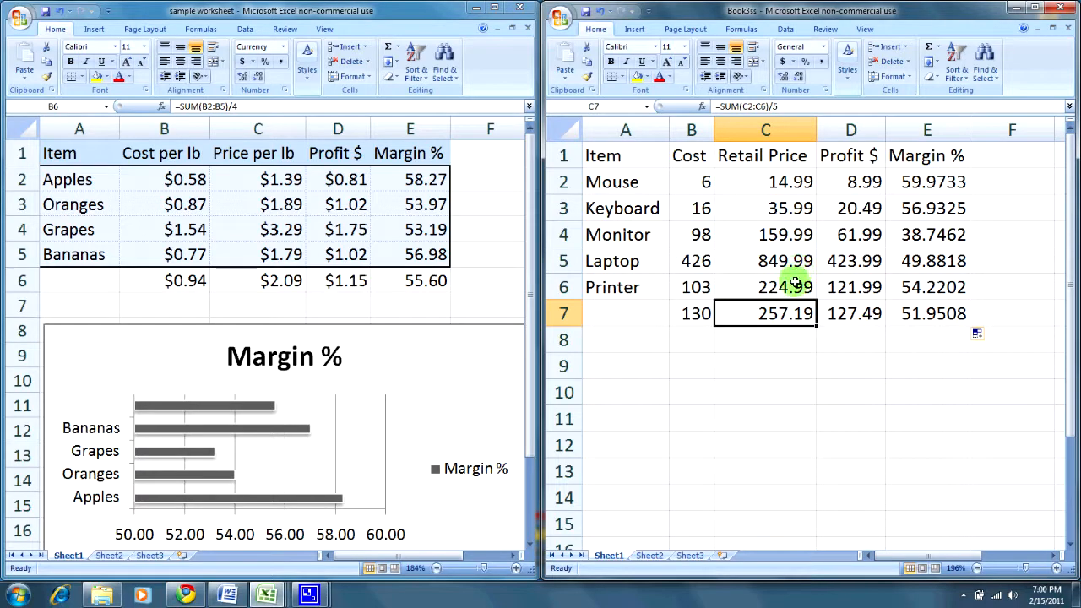
click(855, 313)
click(933, 313)
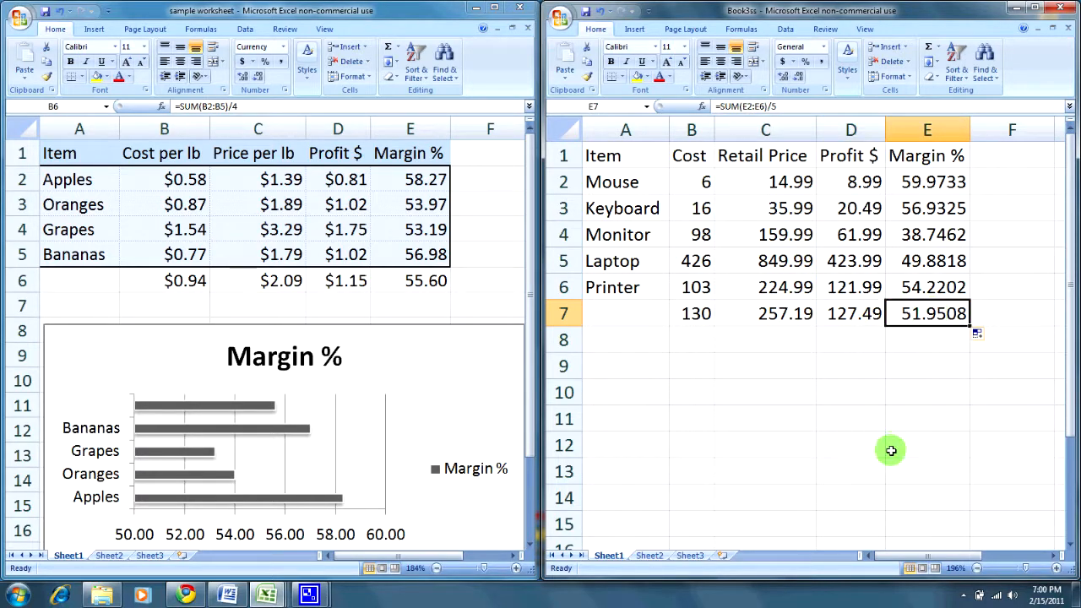
click(826, 393)
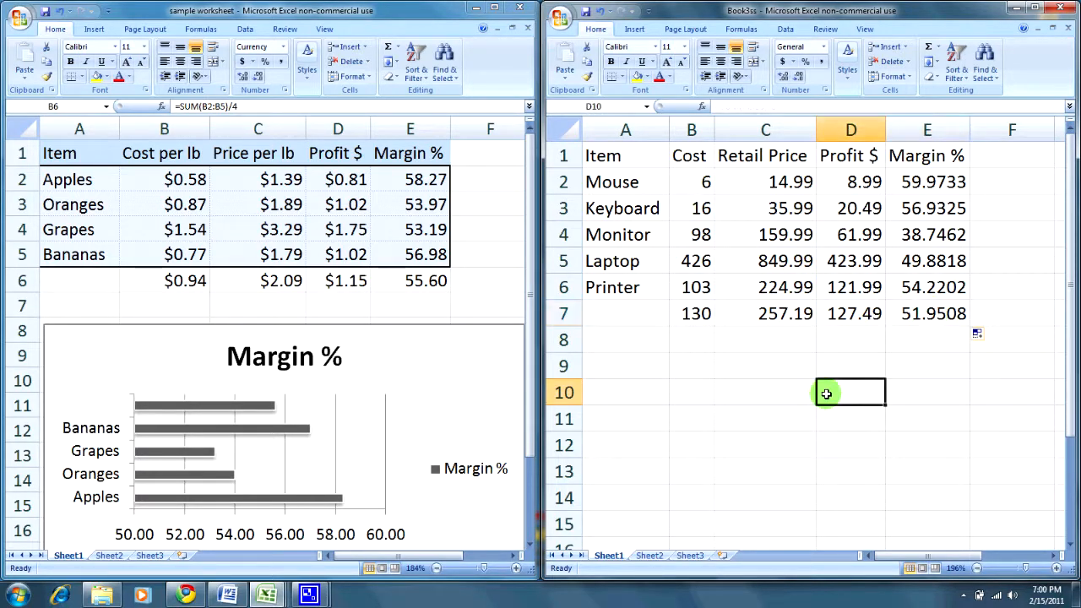